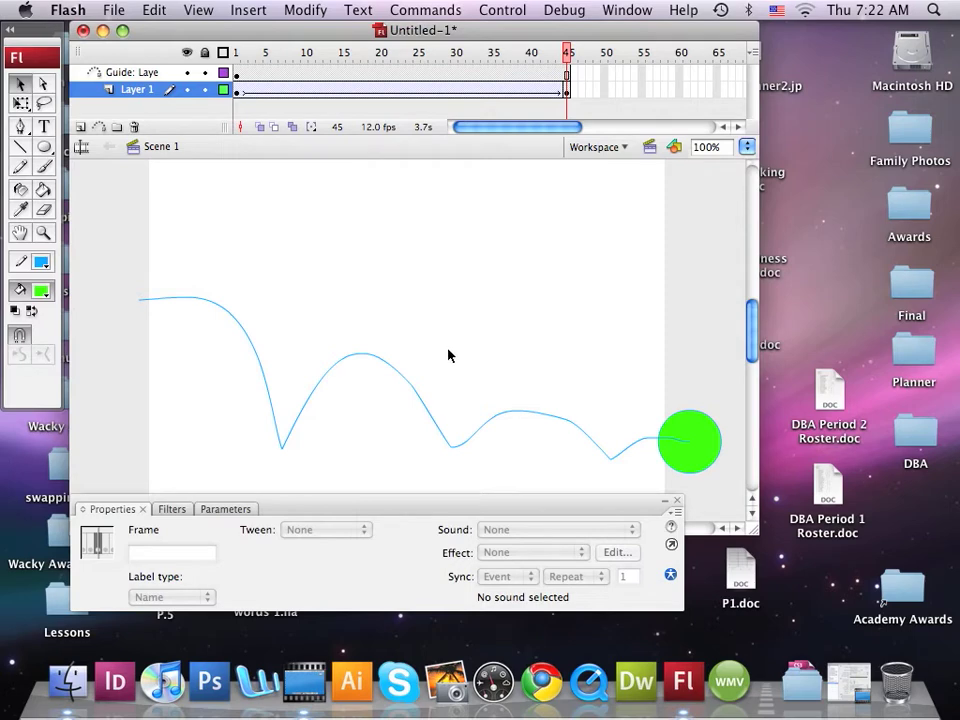
# - Switch to Chrome and open the Flash Kit sound effects page at submissions.flashkit.com/soundfx/
pyautogui.click(546, 684)
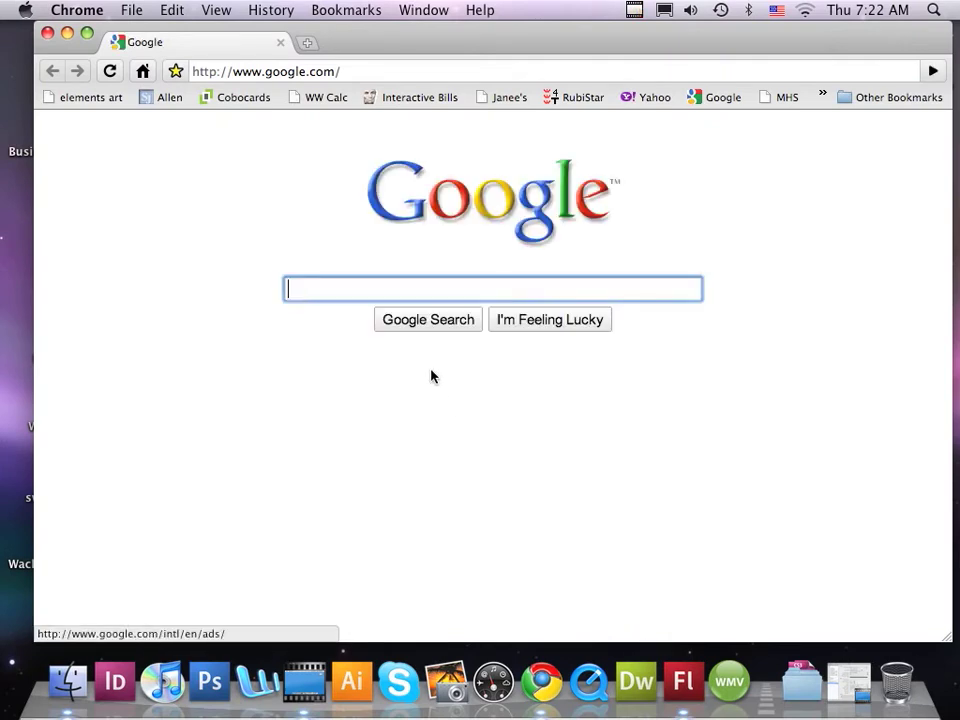
pyautogui.click(351, 72)
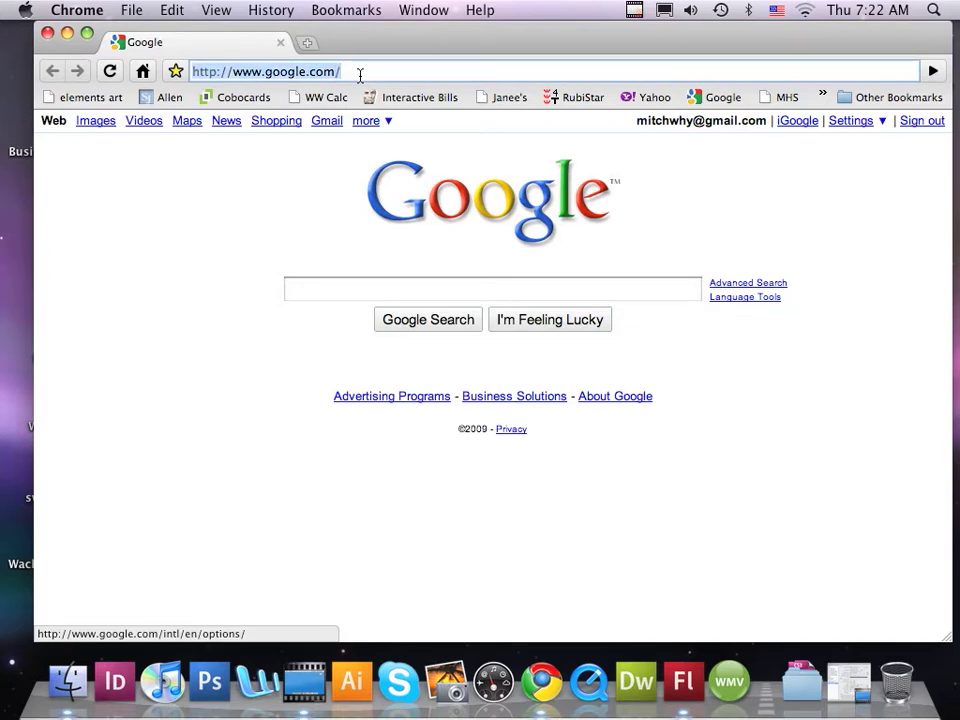
pyautogui.write('s')
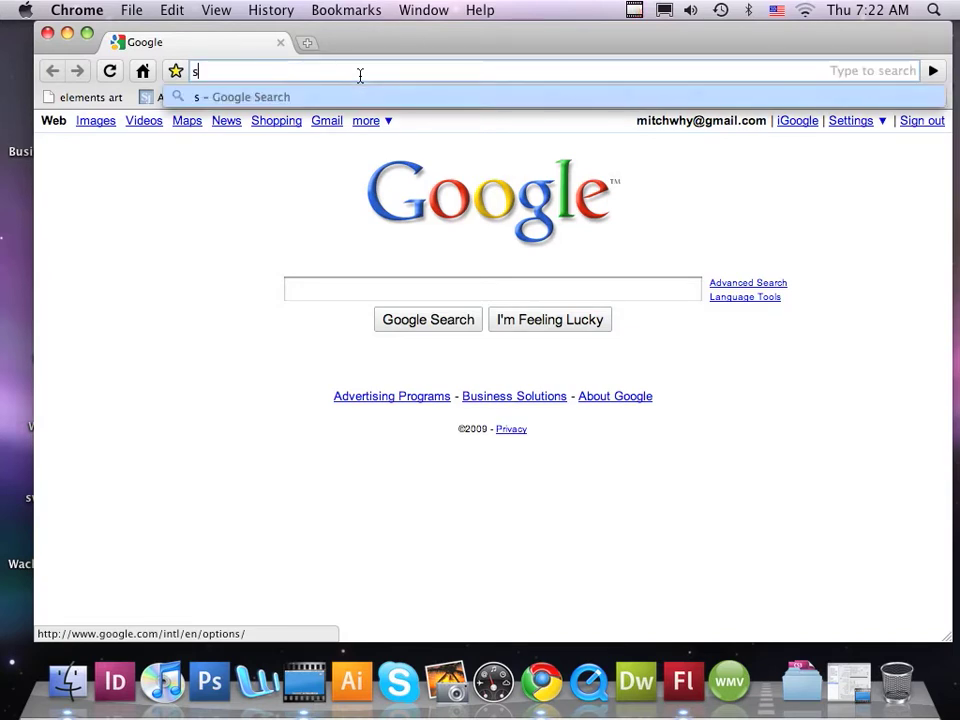
pyautogui.write('ub')
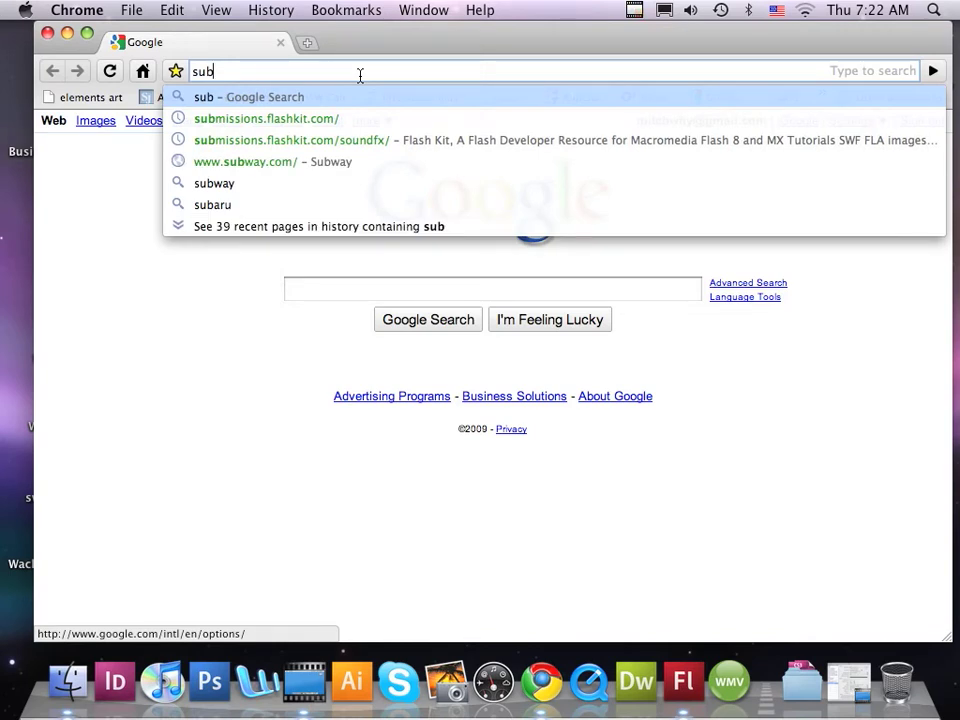
pyautogui.press('Down')
pyautogui.press('Down')
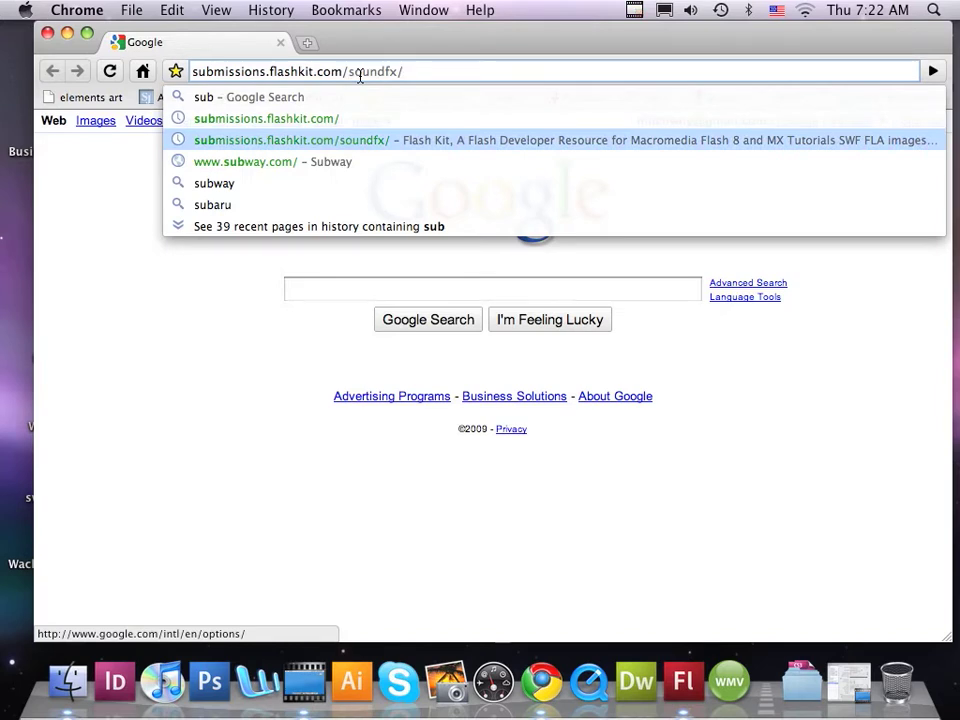
pyautogui.press('Return')
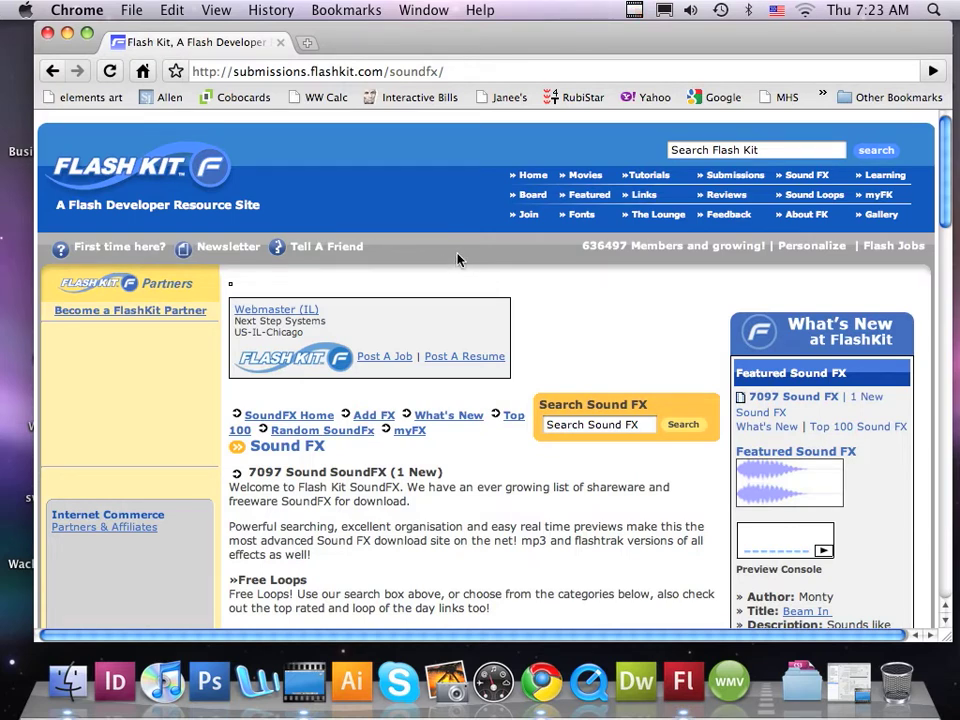
# - Browse the sound effect categories to Cartoon and open its Boings list of sounds
pyautogui.scroll(-1, 461, 258)
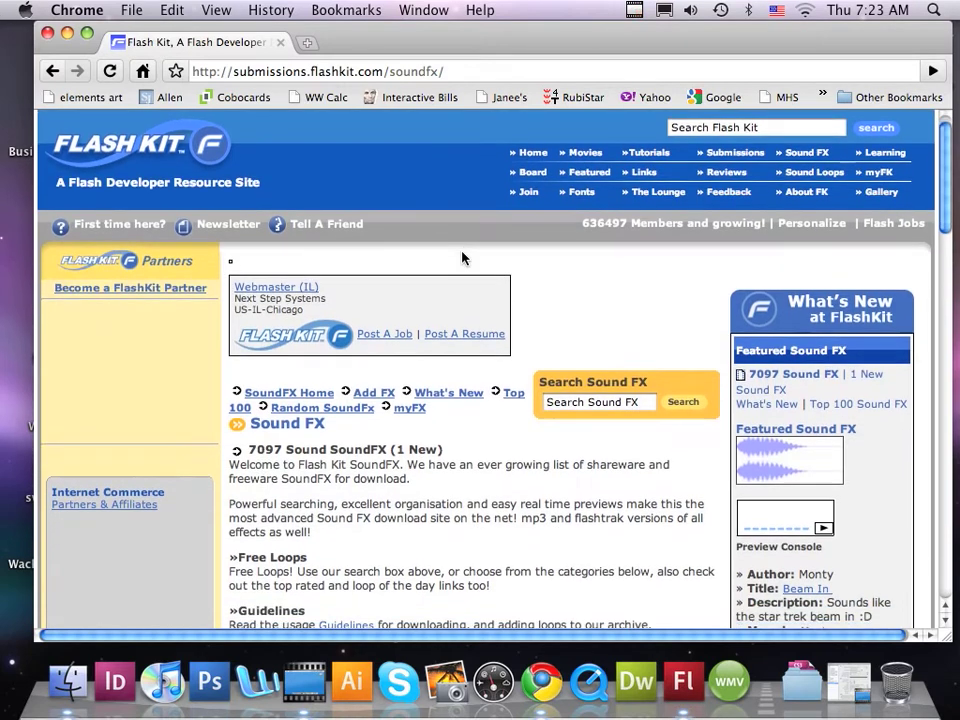
pyautogui.scroll(1, 461, 258)
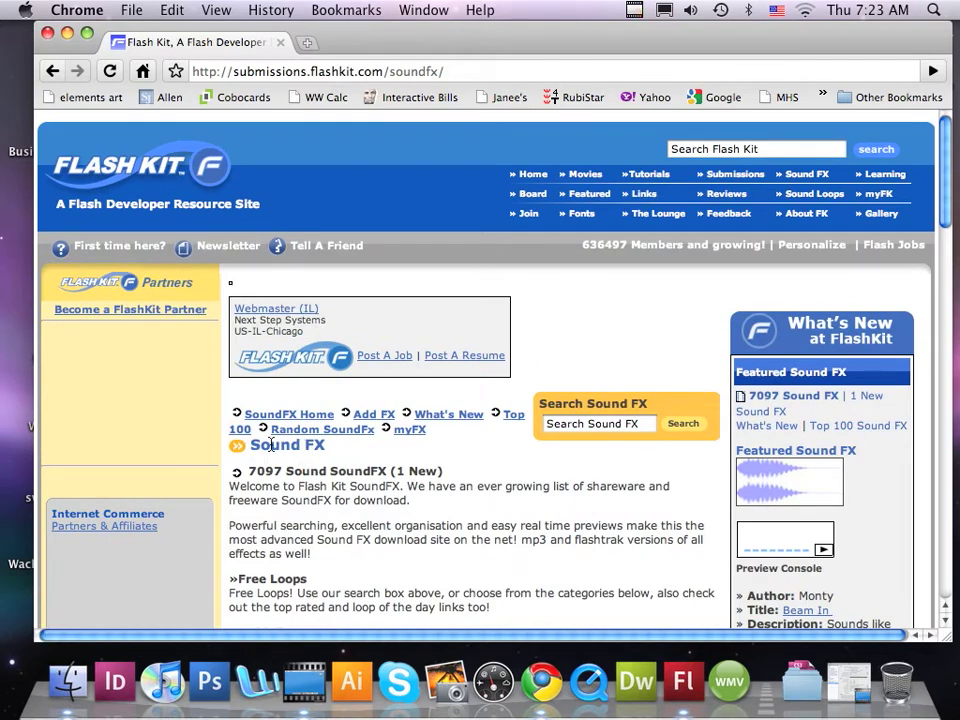
pyautogui.scroll(-4, 428, 453)
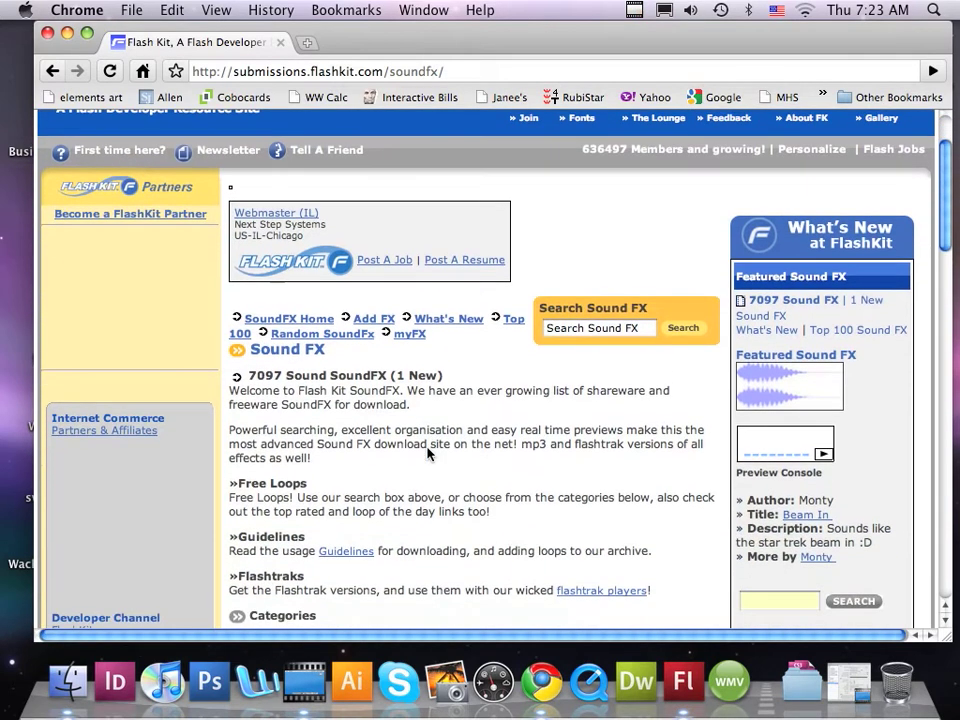
pyautogui.scroll(-15, 428, 453)
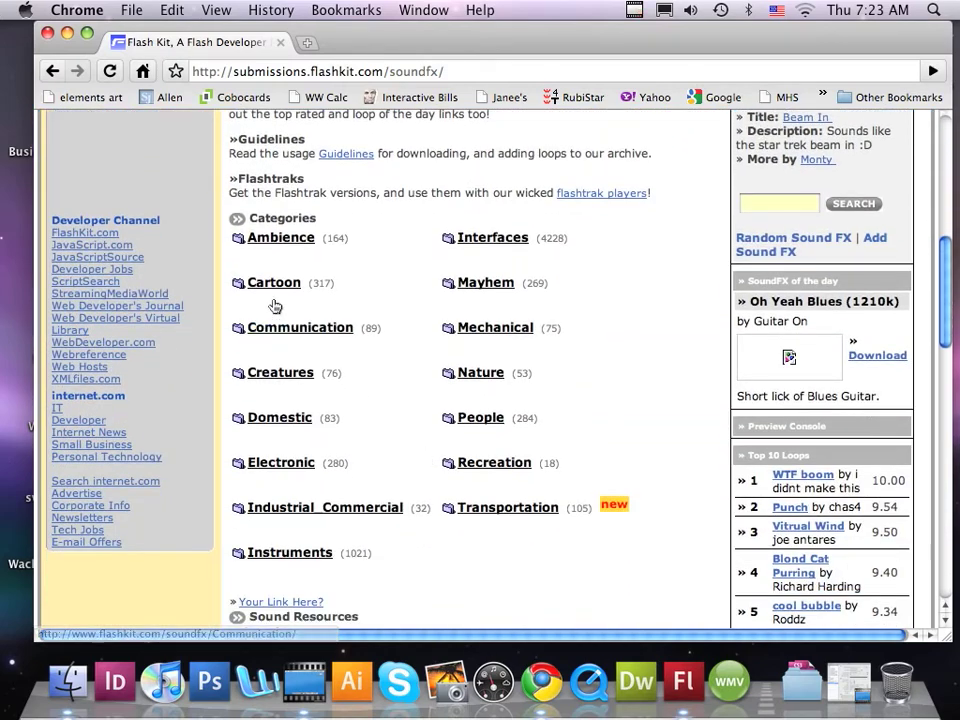
pyautogui.click(273, 285)
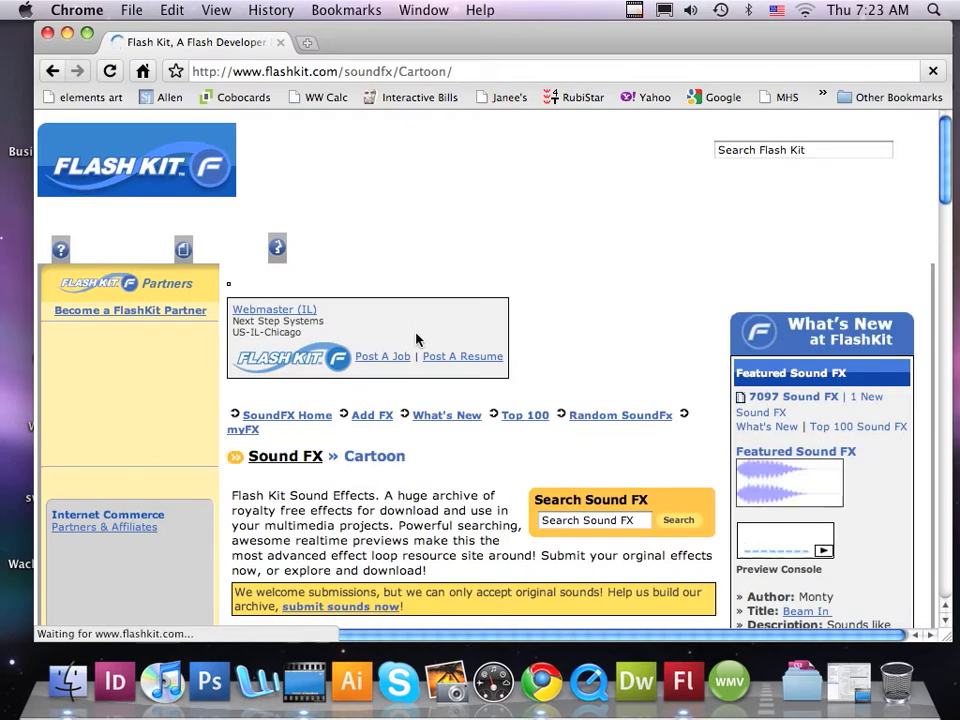
pyautogui.scroll(-2, 419, 330)
pyautogui.scroll(-6, 419, 330)
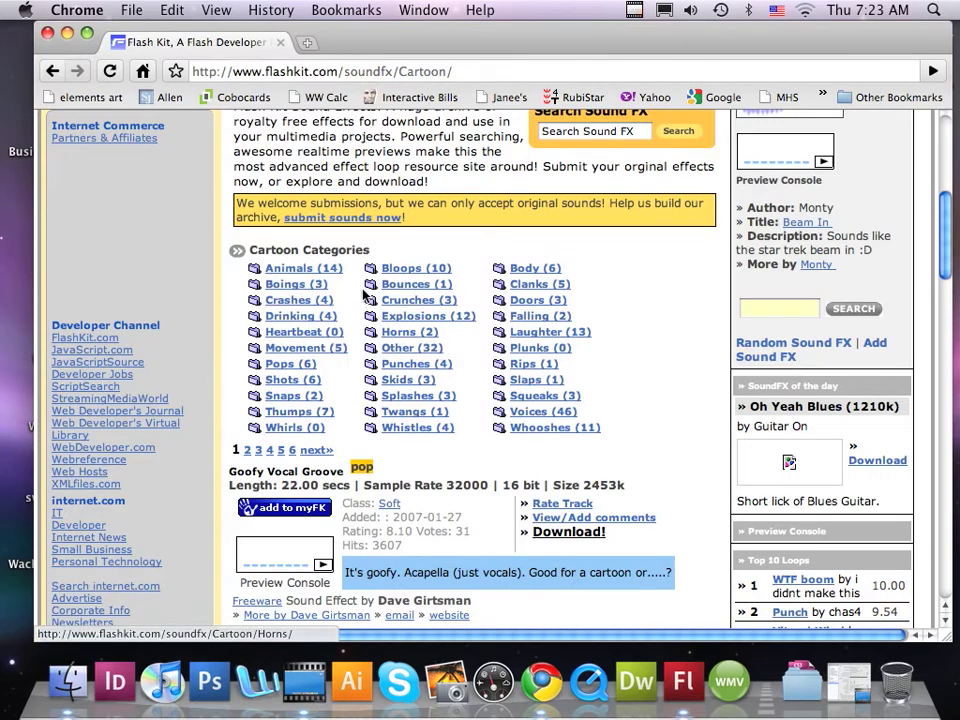
pyautogui.click(296, 291)
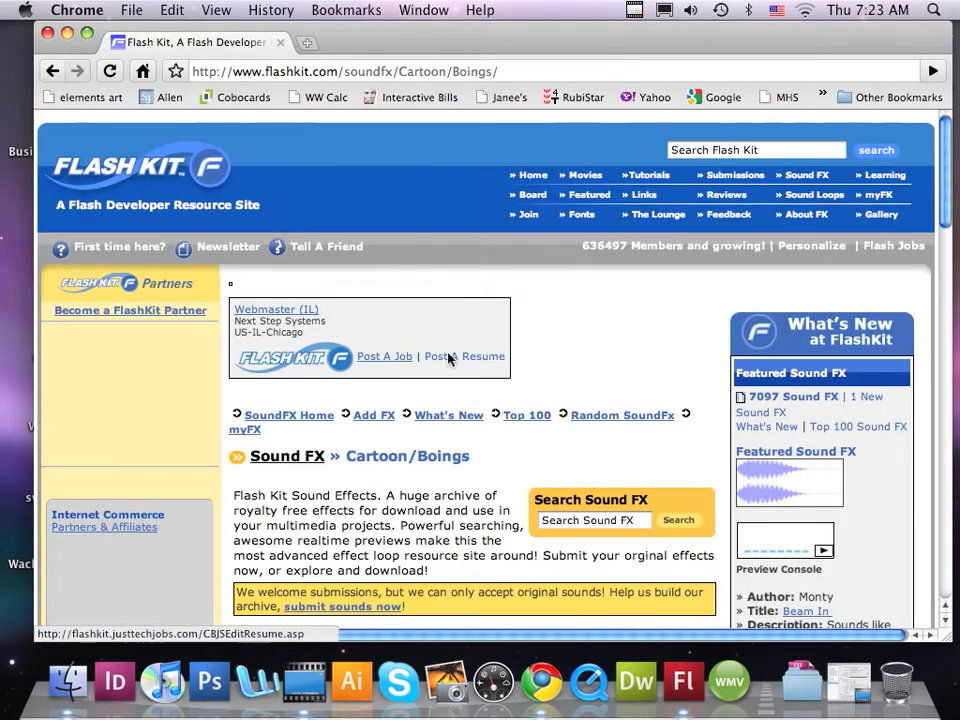
pyautogui.scroll(-10, 577, 378)
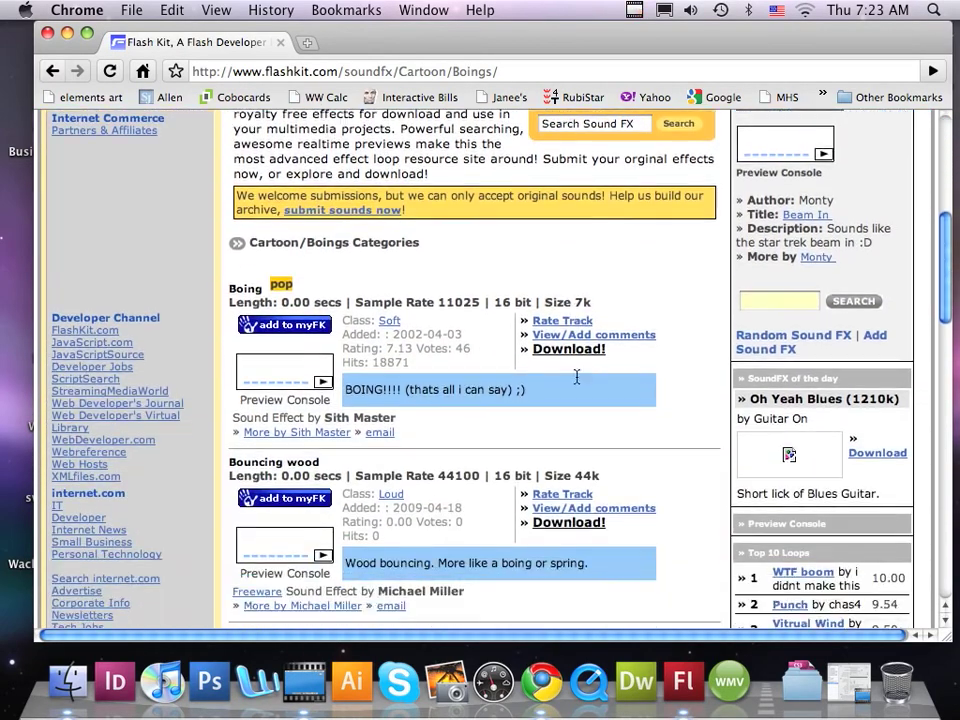
pyautogui.scroll(-4, 577, 378)
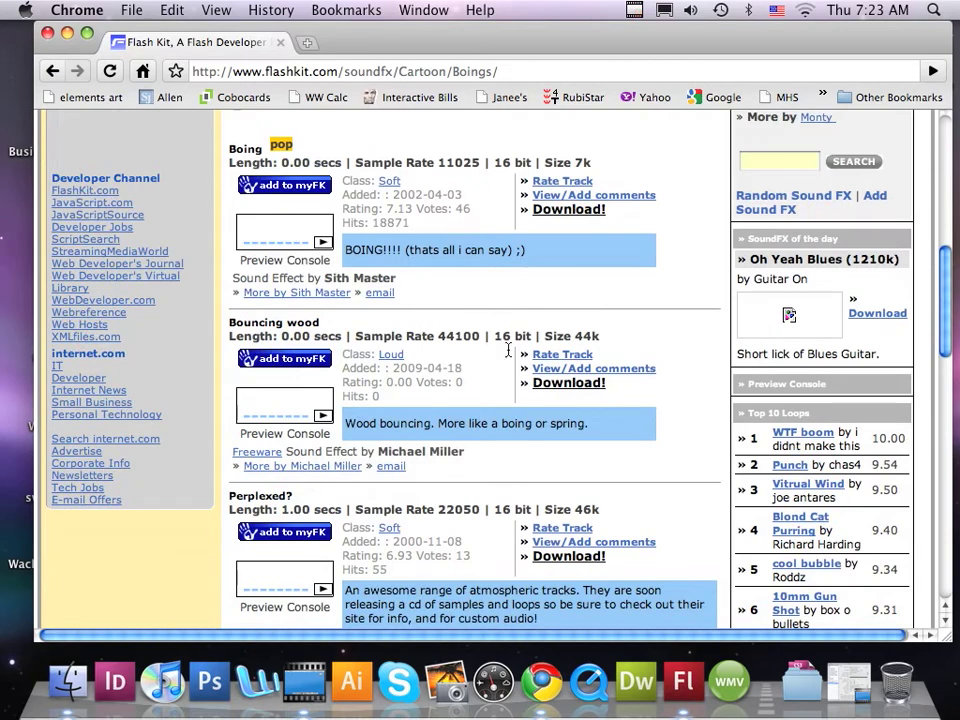
# - Preview the Boing, Bouncing wood and Perplexed? sounds, raising the system volume to hear them
pyautogui.click(322, 241)
pyautogui.click(328, 242)
pyautogui.click(323, 244)
pyautogui.press('XF86AudioRaiseVolume')
pyautogui.press('XF86AudioRaiseVolume')
pyautogui.press('XF86AudioRaiseVolume')
pyautogui.press('XF86AudioRaiseVolume')
pyautogui.click(321, 244)
pyautogui.click(321, 418)
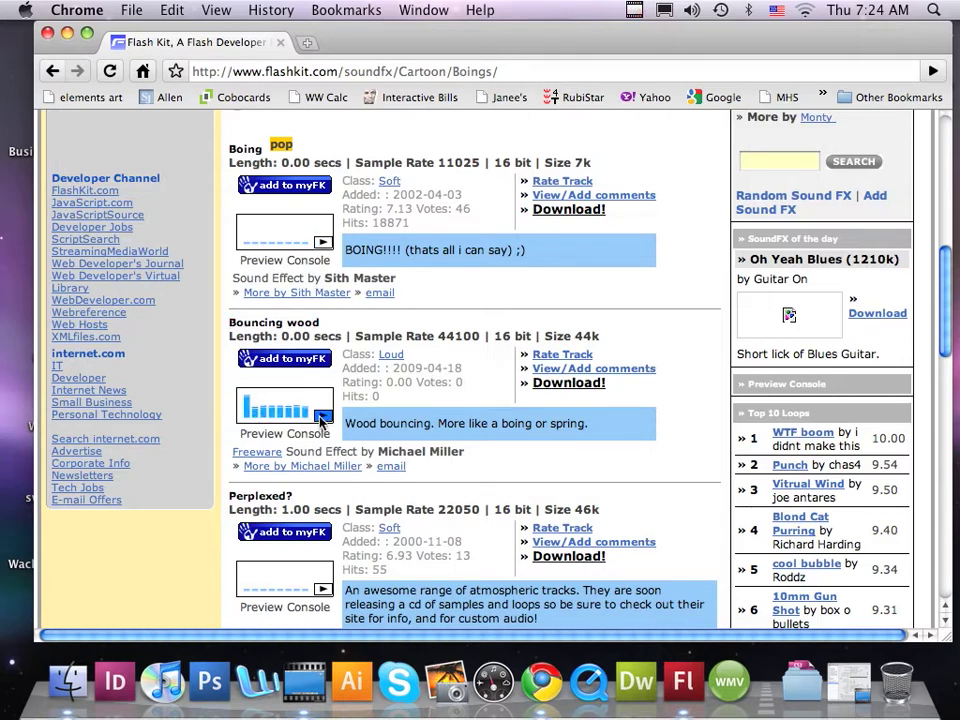
pyautogui.click(322, 591)
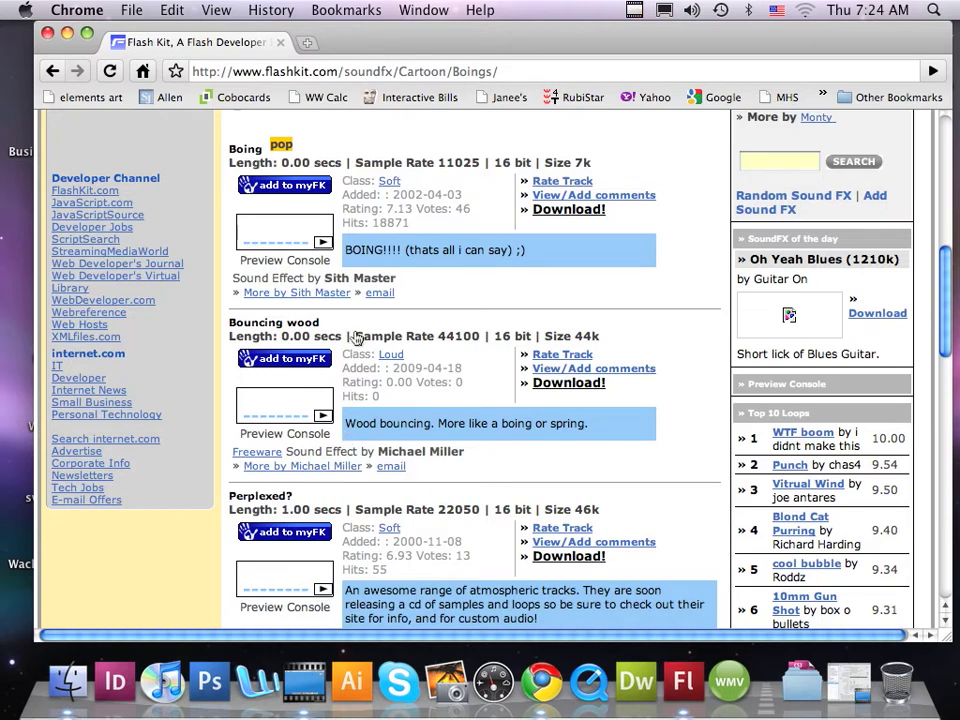
pyautogui.click(322, 244)
# - Add the home folder's Downloads folder to the Dock in Finder, and open it from there to check its contents
pyautogui.click(70, 680)
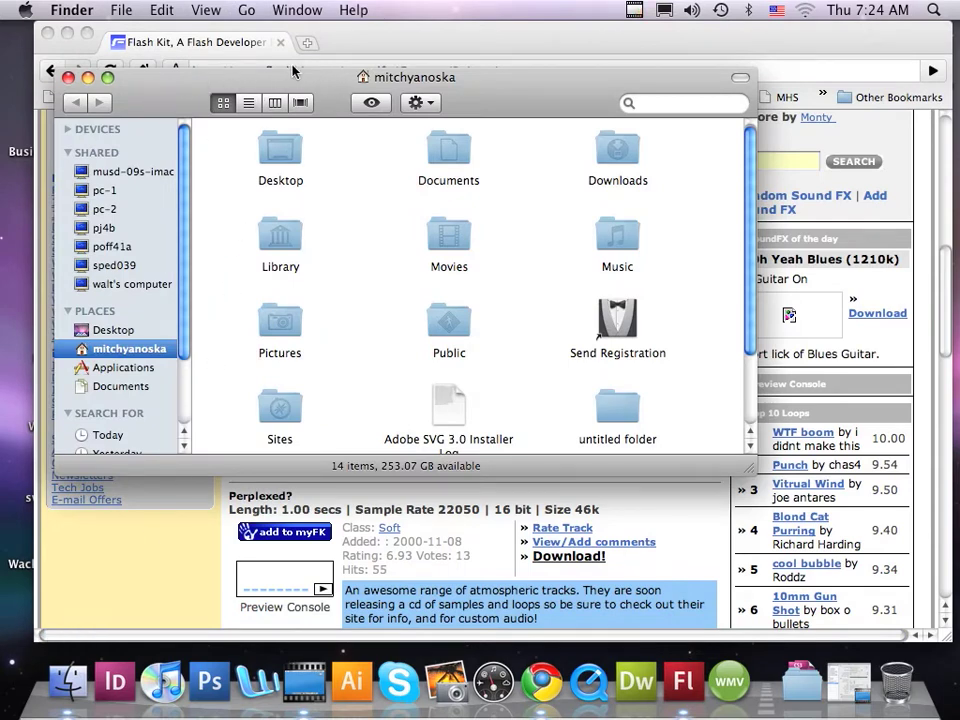
pyautogui.click(614, 151)
pyautogui.moveTo(614, 151); pyautogui.dragTo(808, 705)
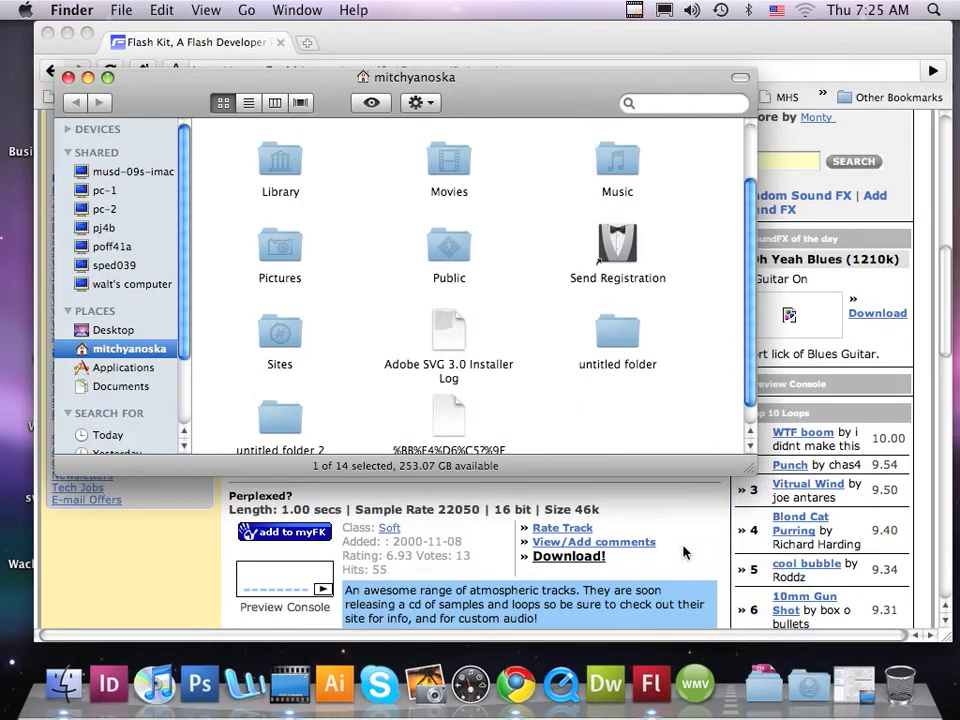
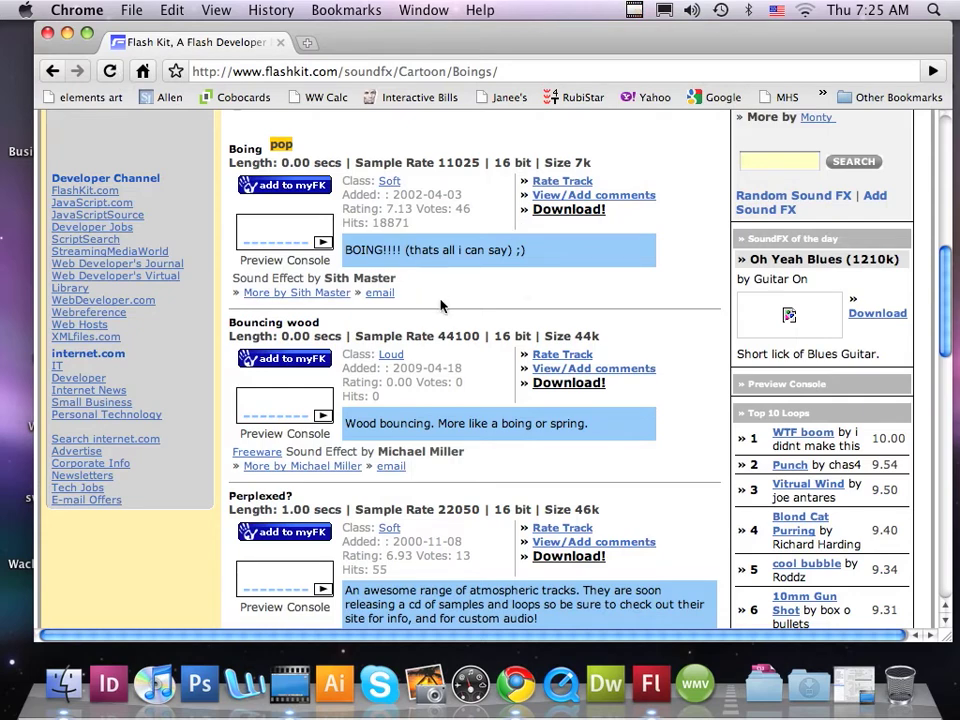
pyautogui.click(805, 688)
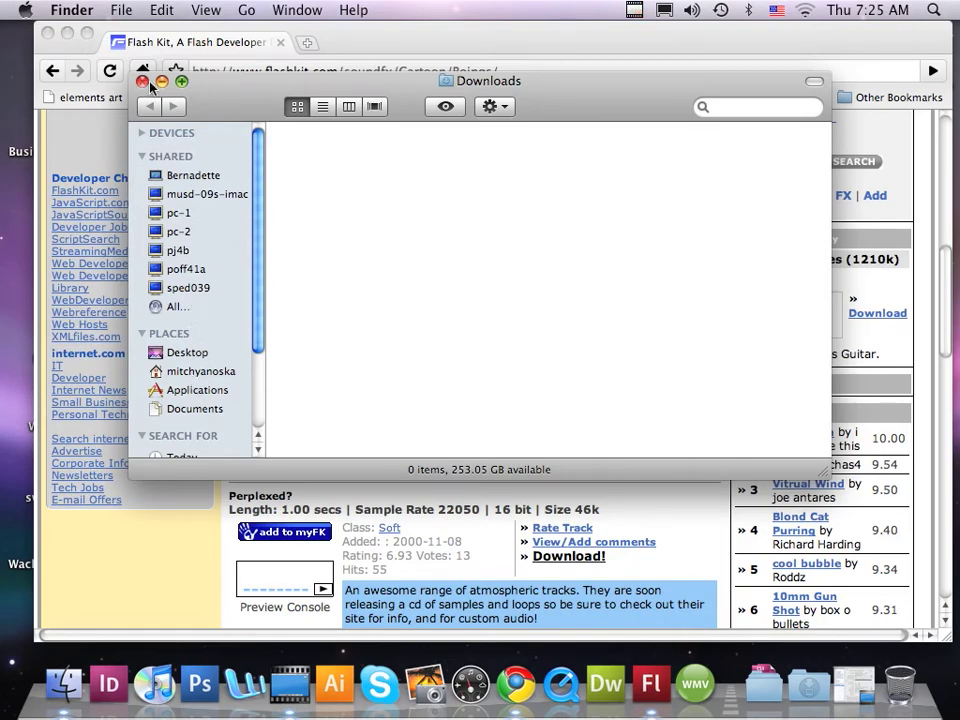
pyautogui.click(142, 82)
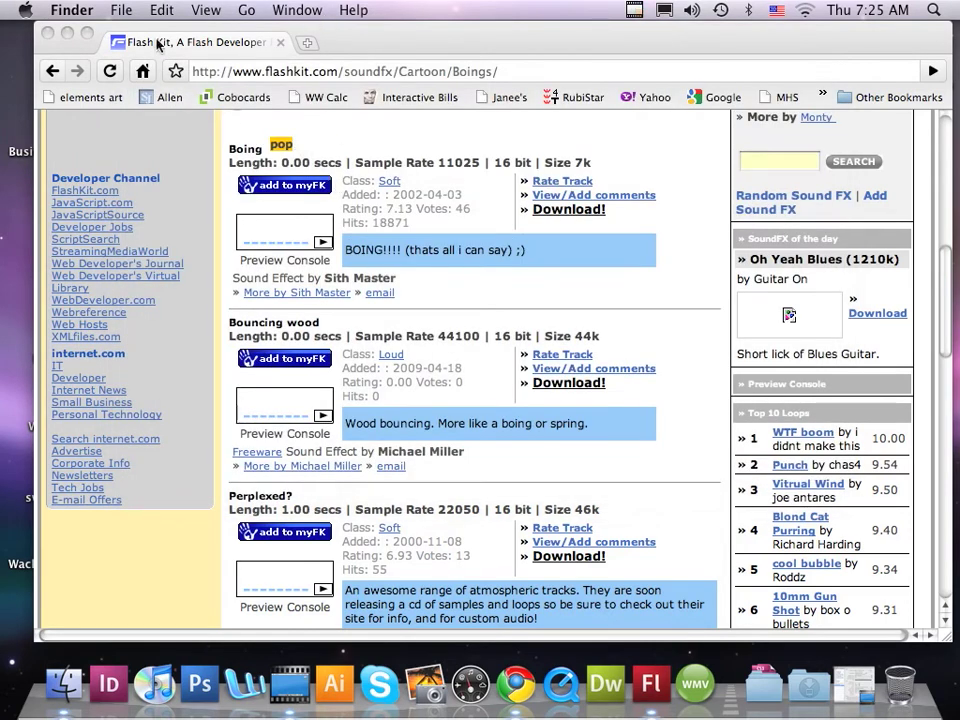
# - Minimize the browser and the Untitled-1 Flash document to uncover the desktop, shifting the Properties panel slightly
pyautogui.click(67, 34)
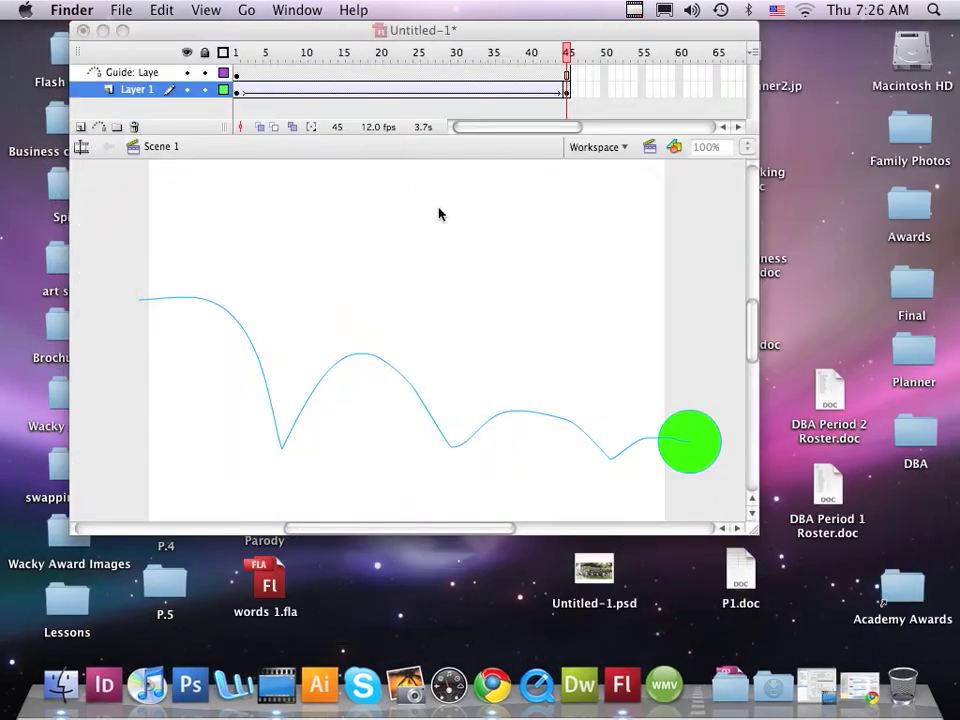
pyautogui.click(210, 223)
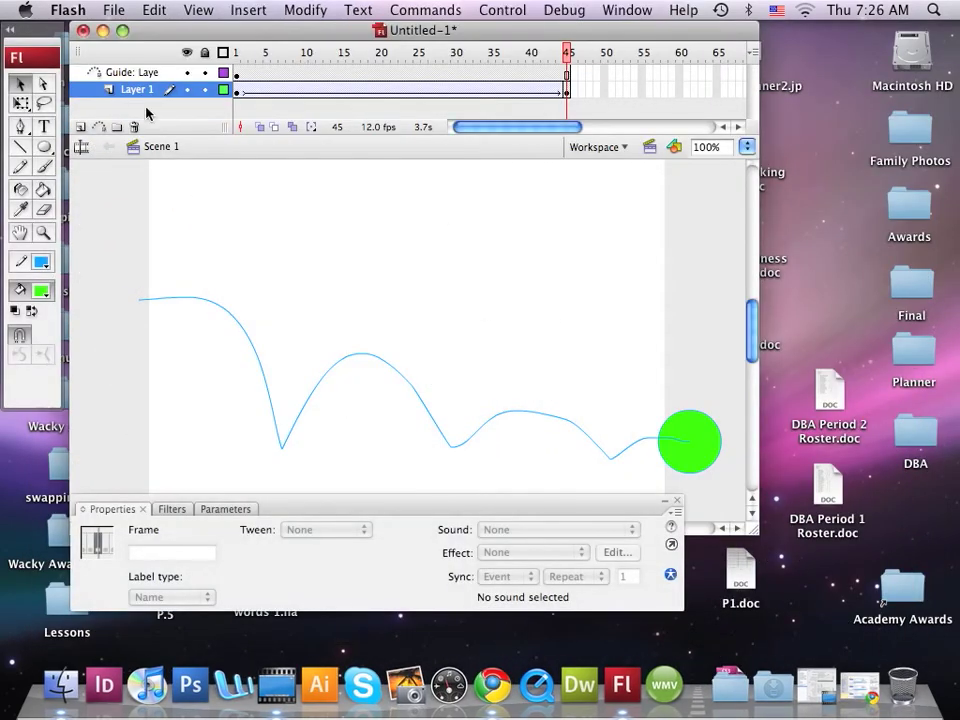
pyautogui.click(103, 31)
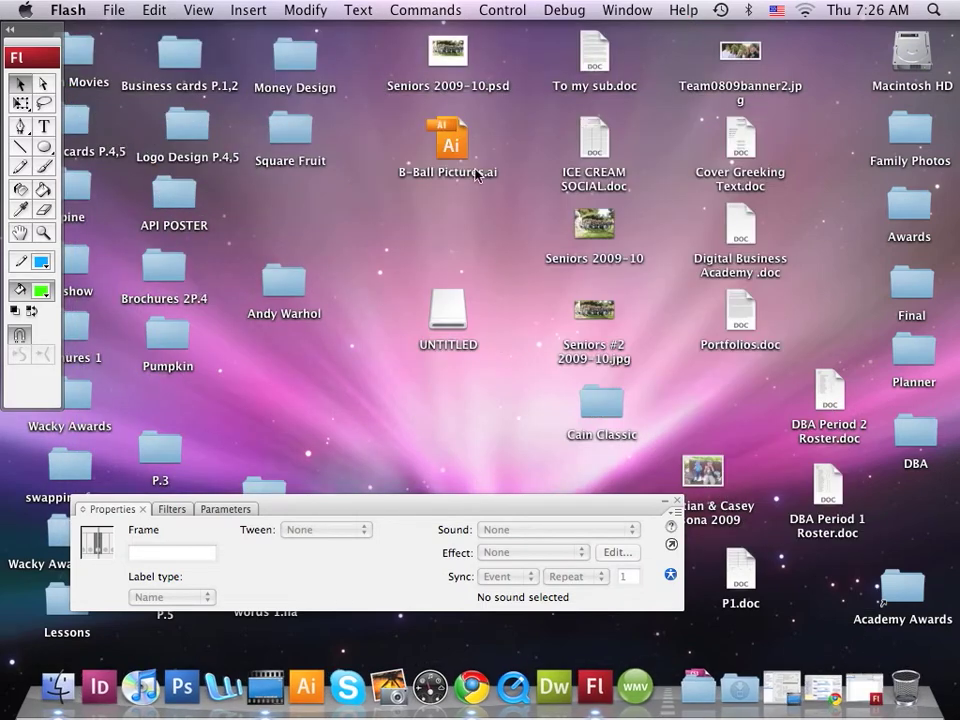
pyautogui.moveTo(379, 508)
pyautogui.mouseDown()
pyautogui.moveTo(389, 663)
pyautogui.moveTo(396, 510)
pyautogui.mouseUp()
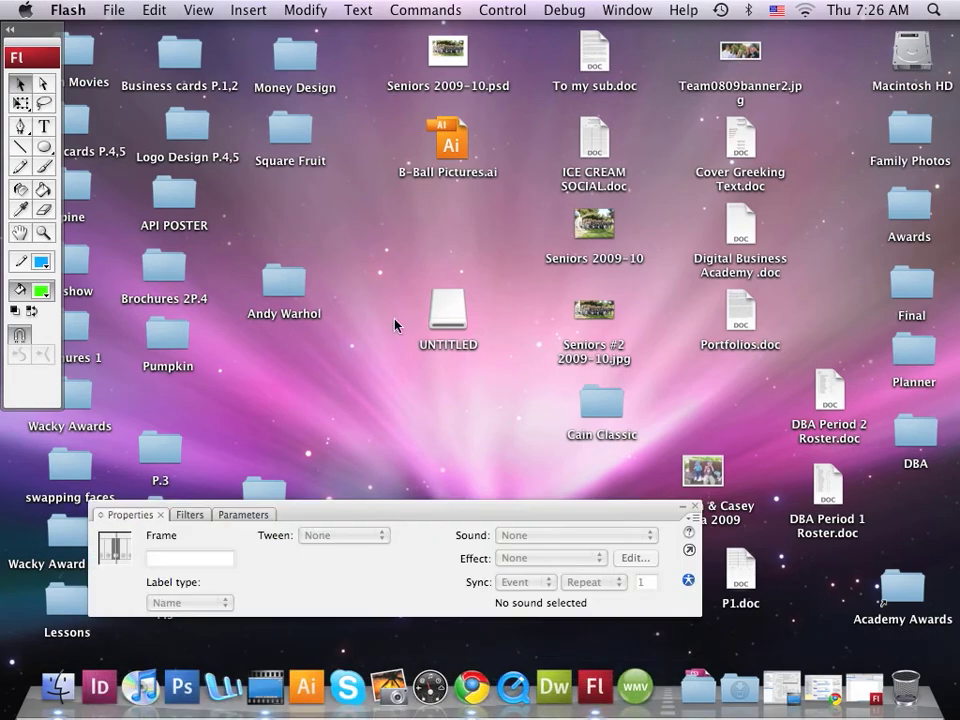
# - Return to the Boings list in Chrome and download the Boing sound effect in wav format
pyautogui.click(818, 698)
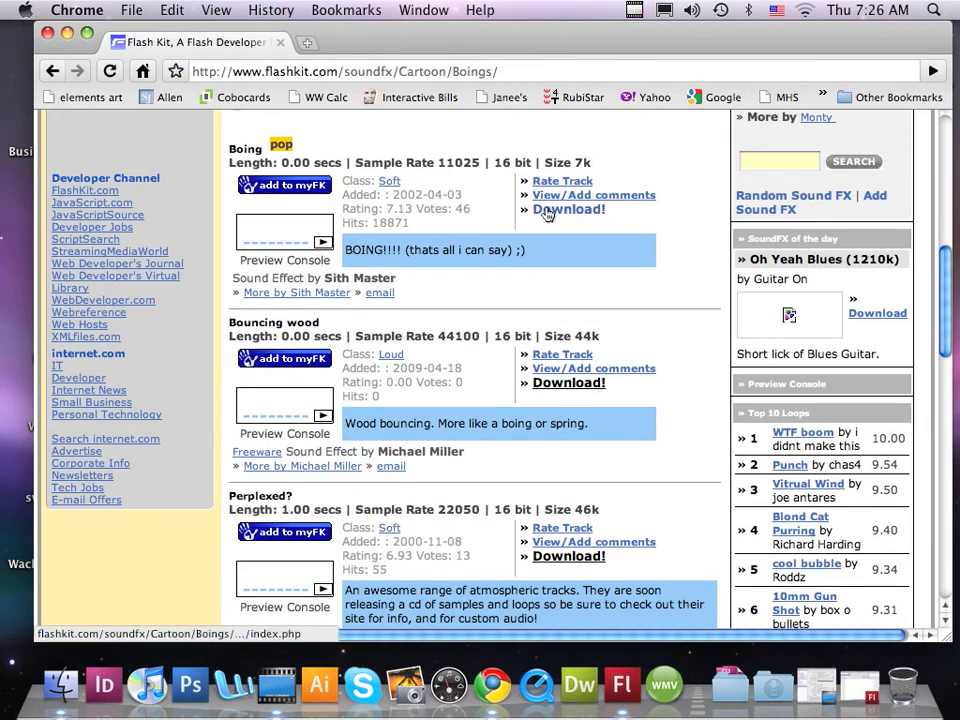
pyautogui.click(547, 211)
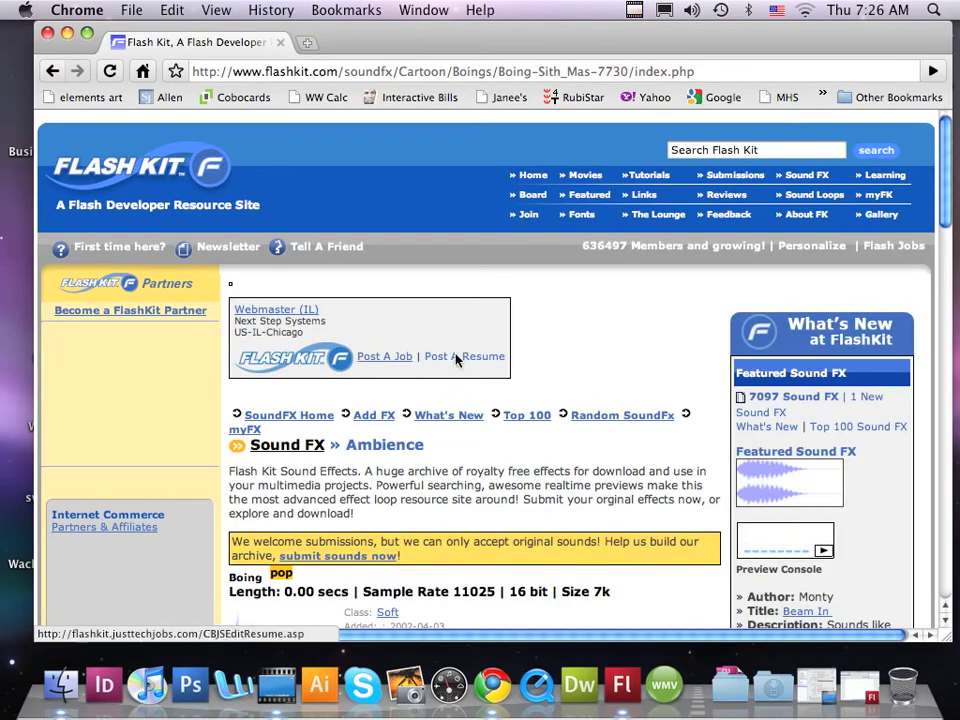
pyautogui.scroll(-8, 455, 390)
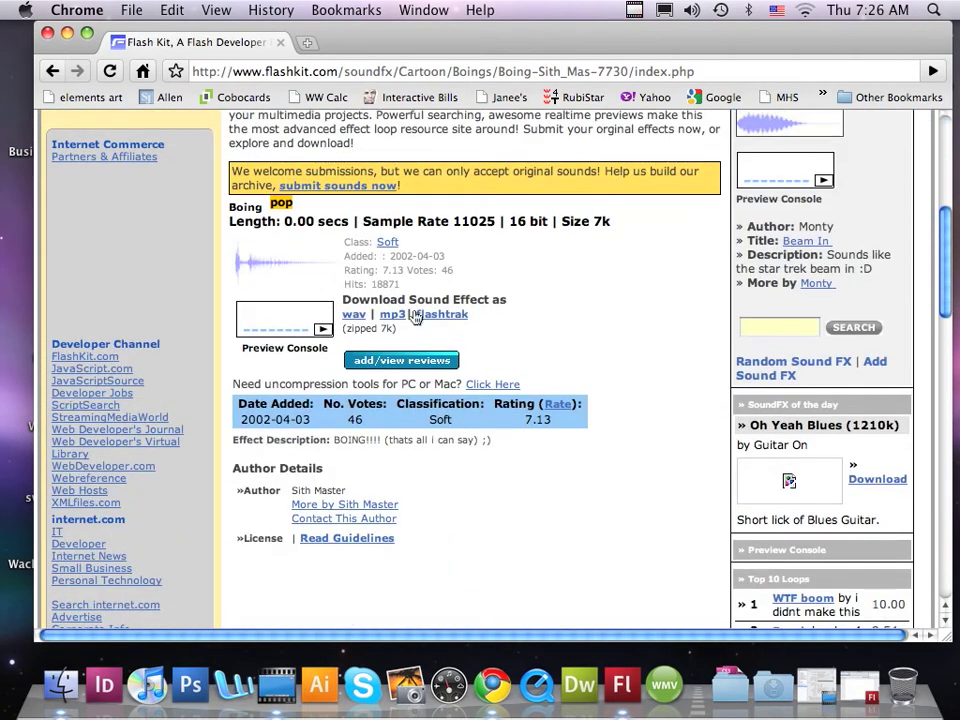
pyautogui.click(351, 318)
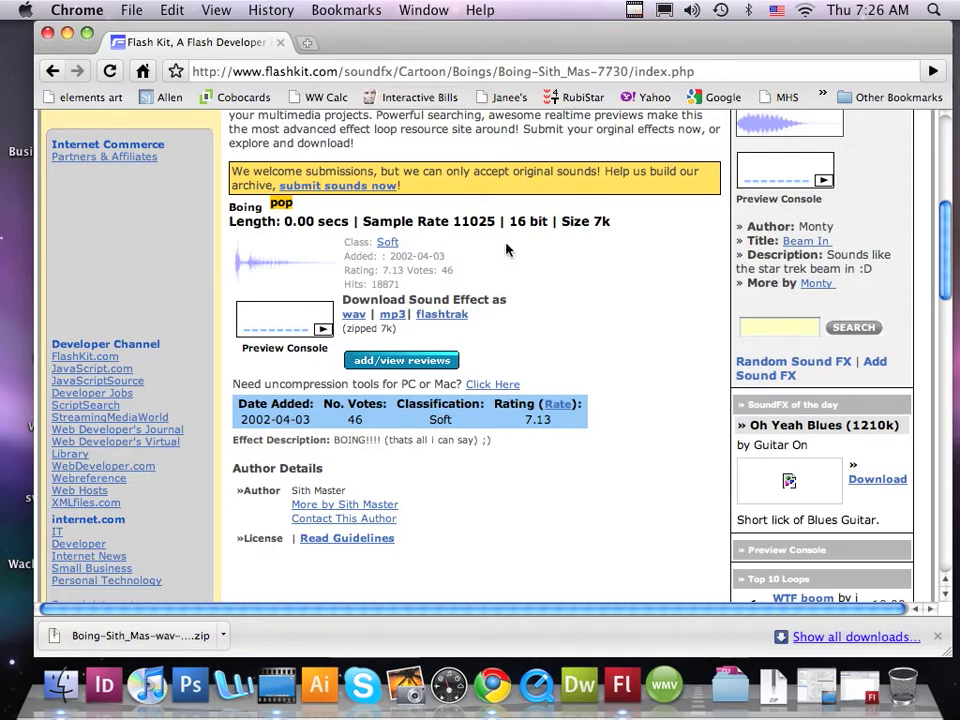
# - Unzip Boing-Sith_Mas-wav-7730.zip in the Downloads folder and move the extracted wav file to the desktop
pyautogui.click(773, 688)
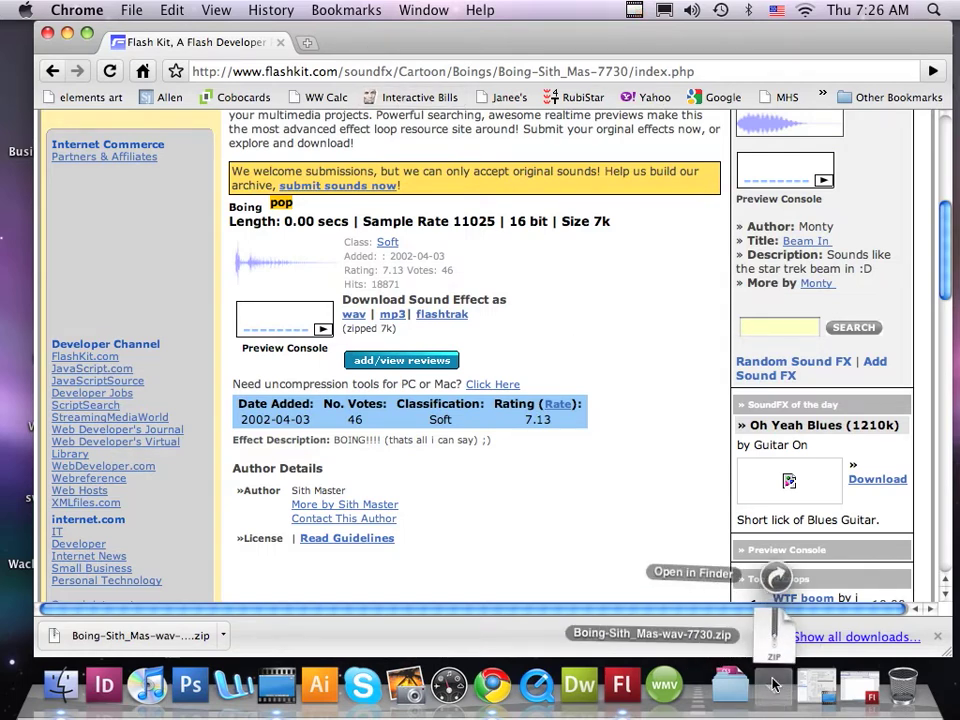
pyautogui.click(776, 574)
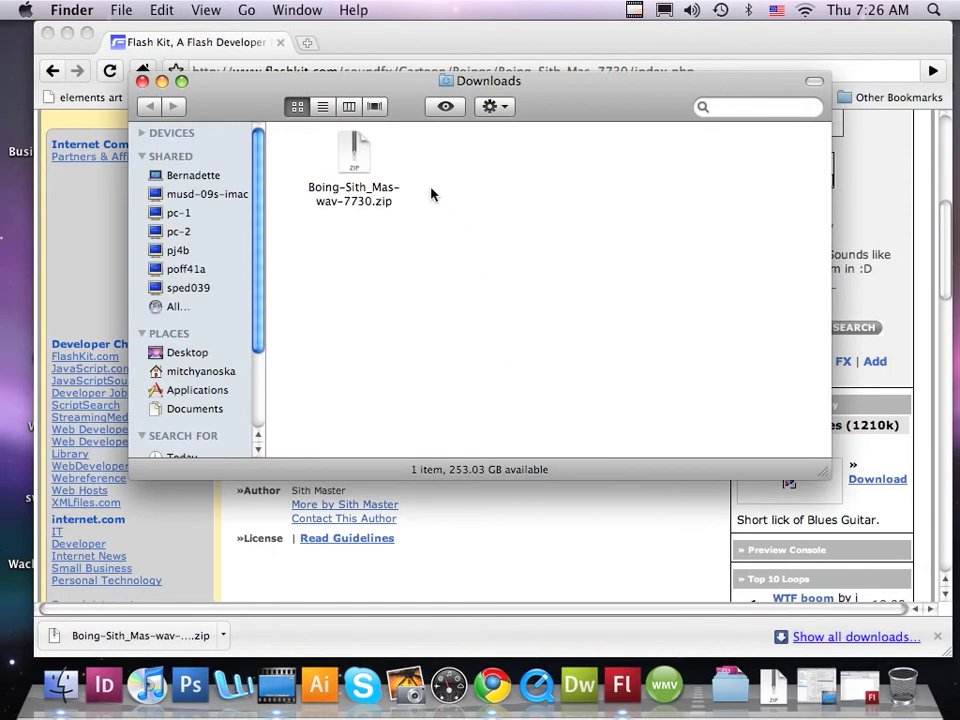
pyautogui.doubleClick(357, 158)
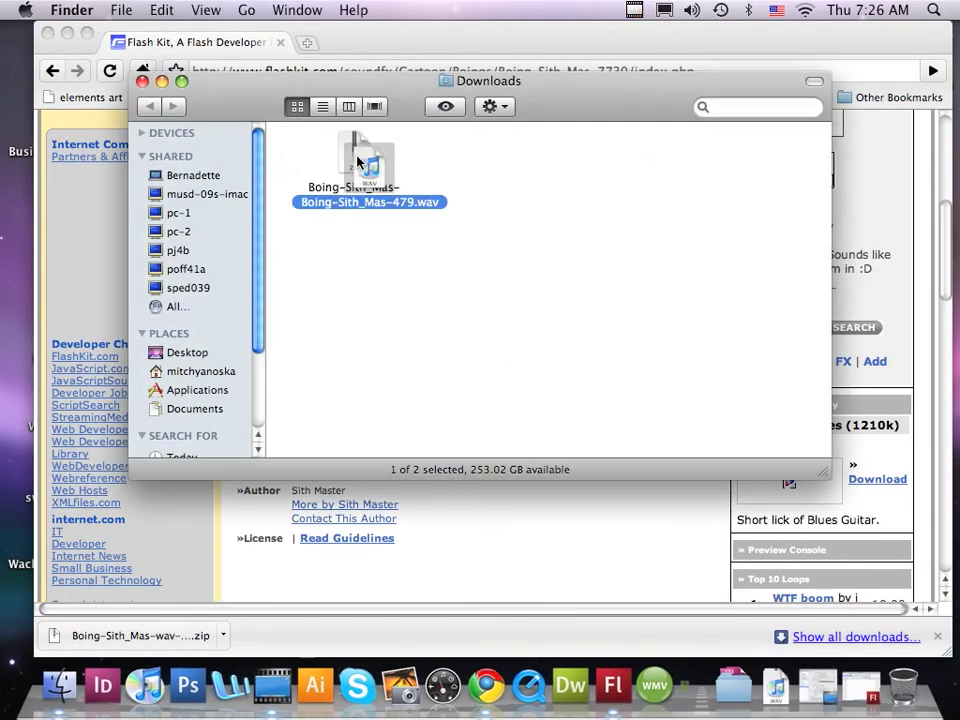
pyautogui.moveTo(403, 197); pyautogui.dragTo(394, 274)
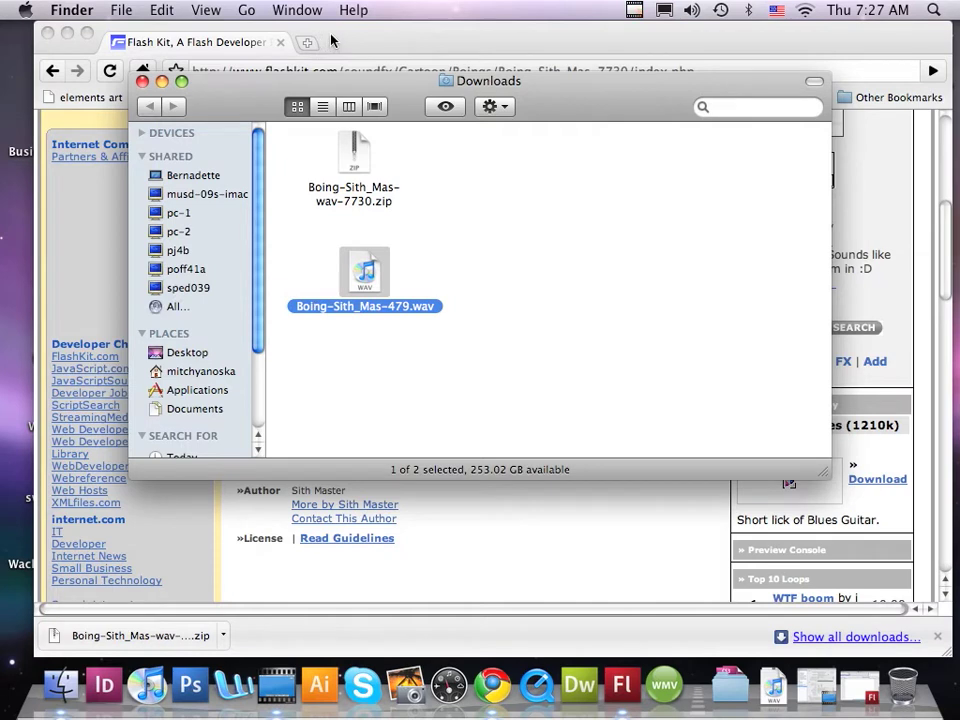
pyautogui.moveTo(367, 281); pyautogui.dragTo(28, 288)
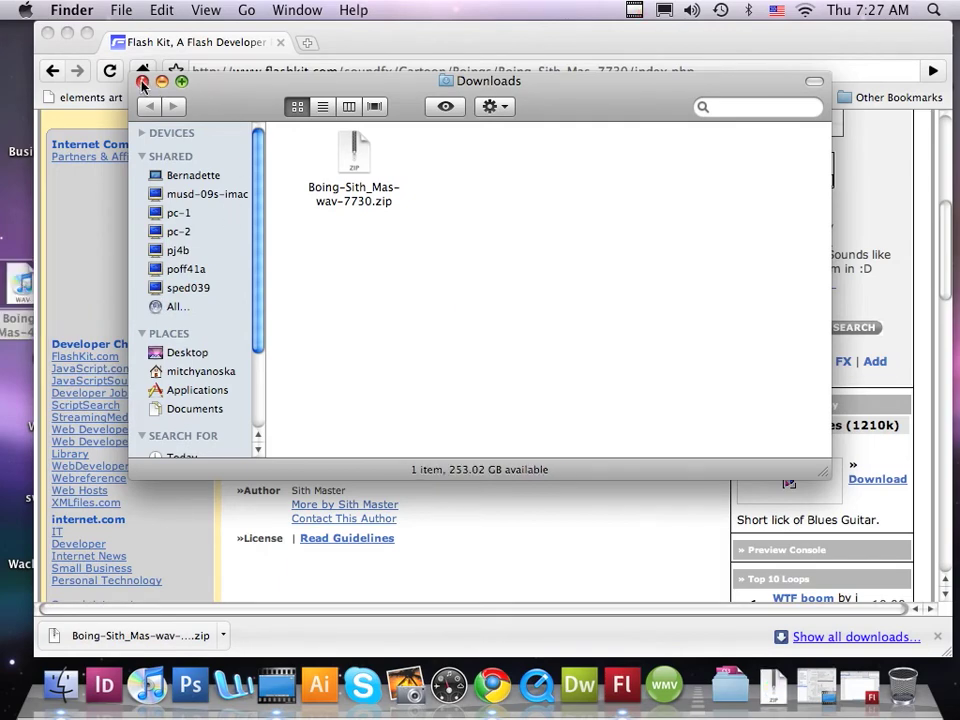
# - Close the Downloads window, minimize the browser, and restore the Untitled-1 document in Flash
pyautogui.click(143, 84)
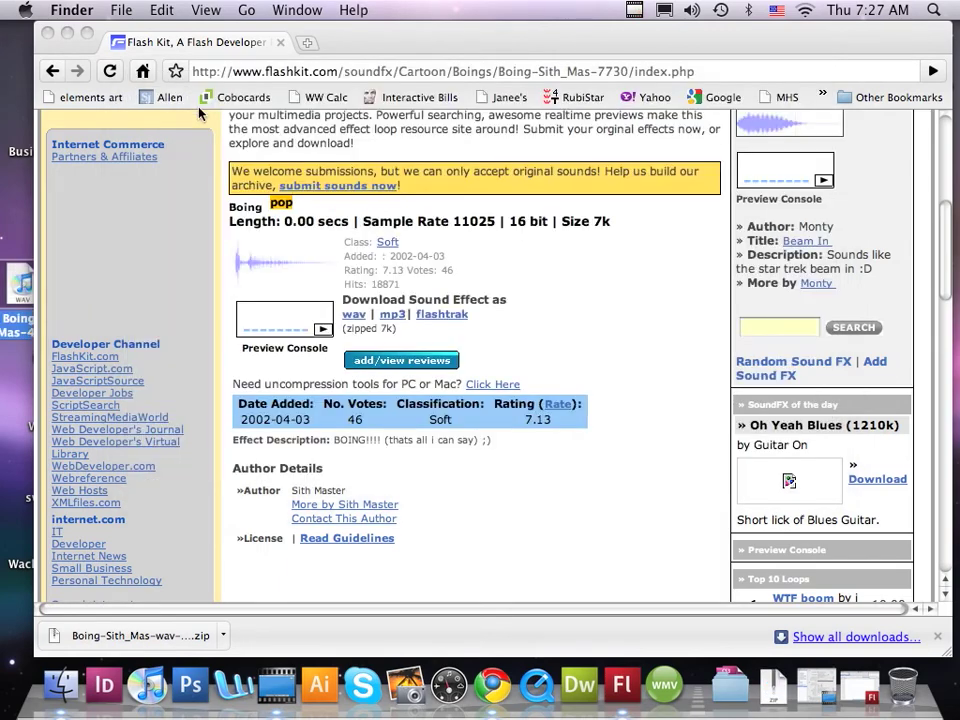
pyautogui.click(45, 33)
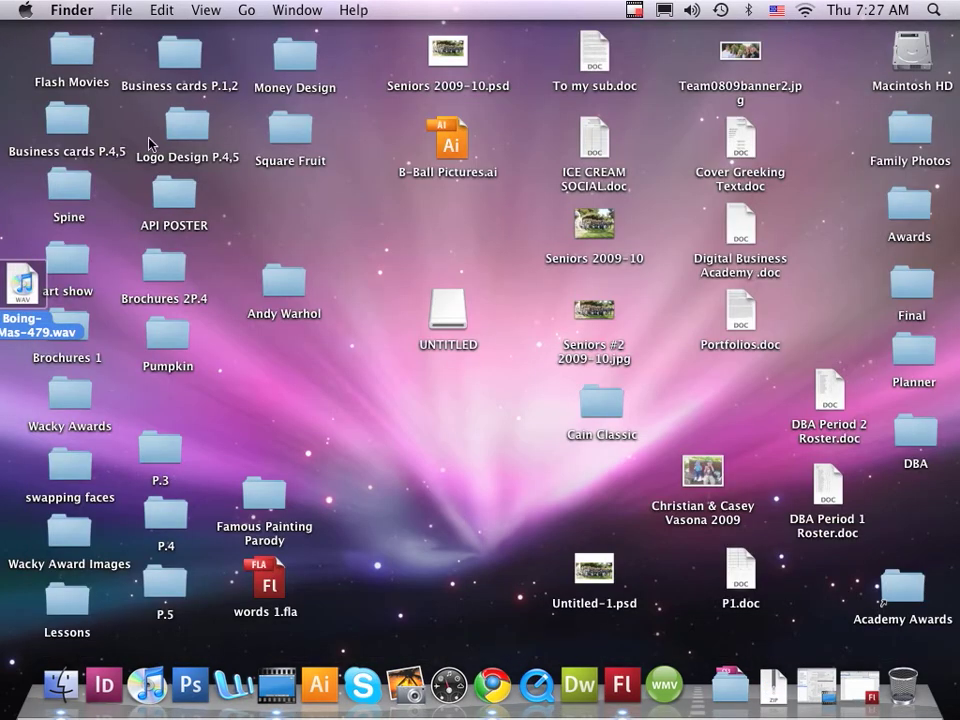
pyautogui.click(856, 695)
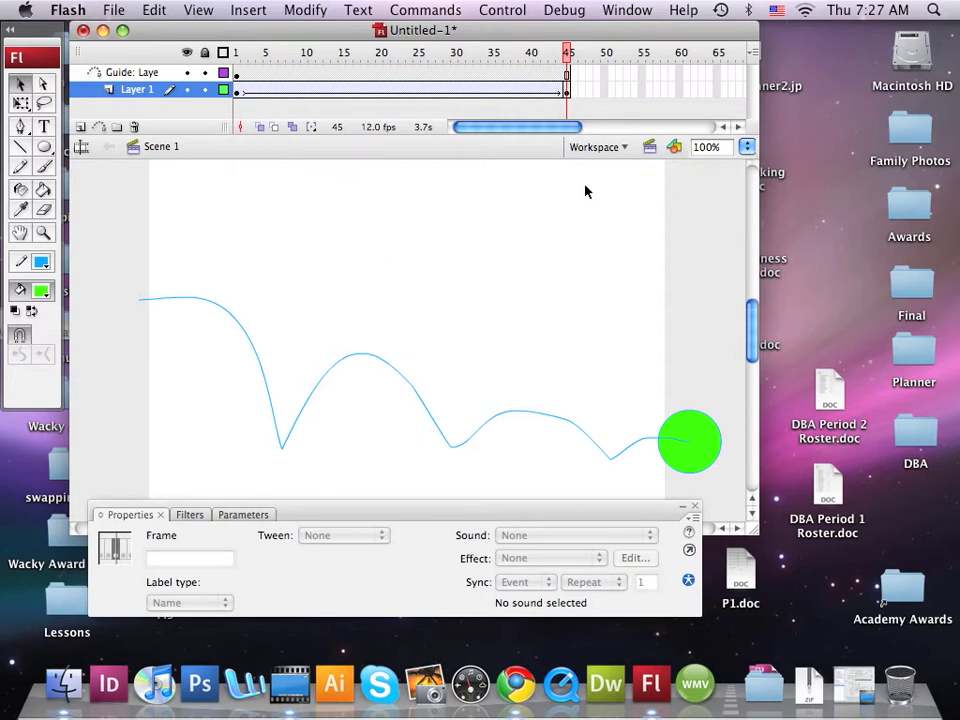
# - Import Boing-Sith_Mas-479.wav from the desktop into the document's library
pyautogui.click(115, 12)
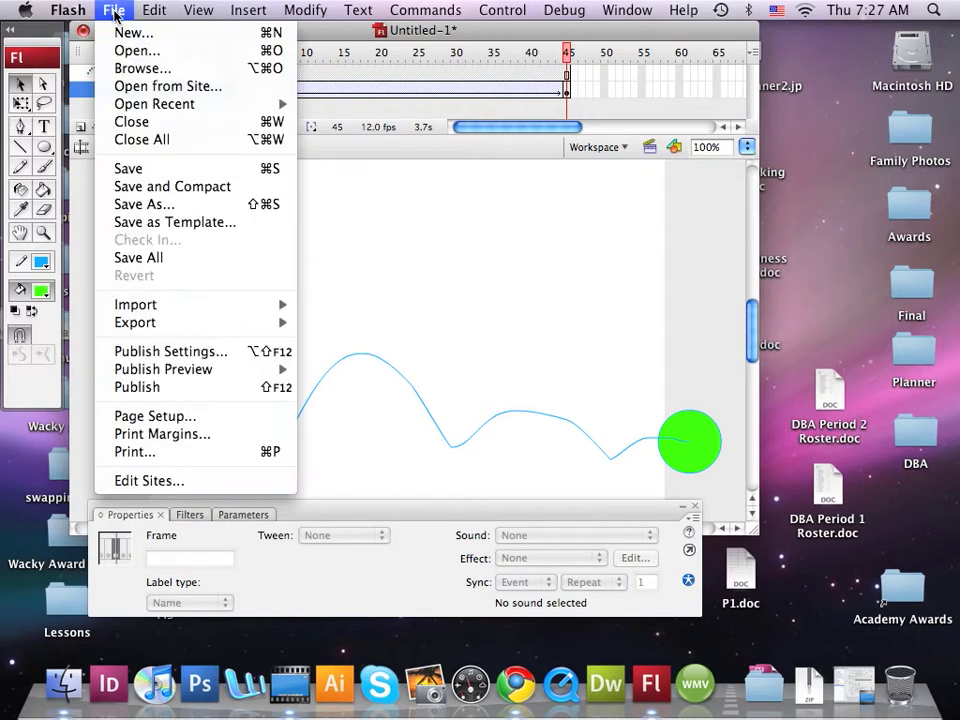
pyautogui.moveTo(131, 308)
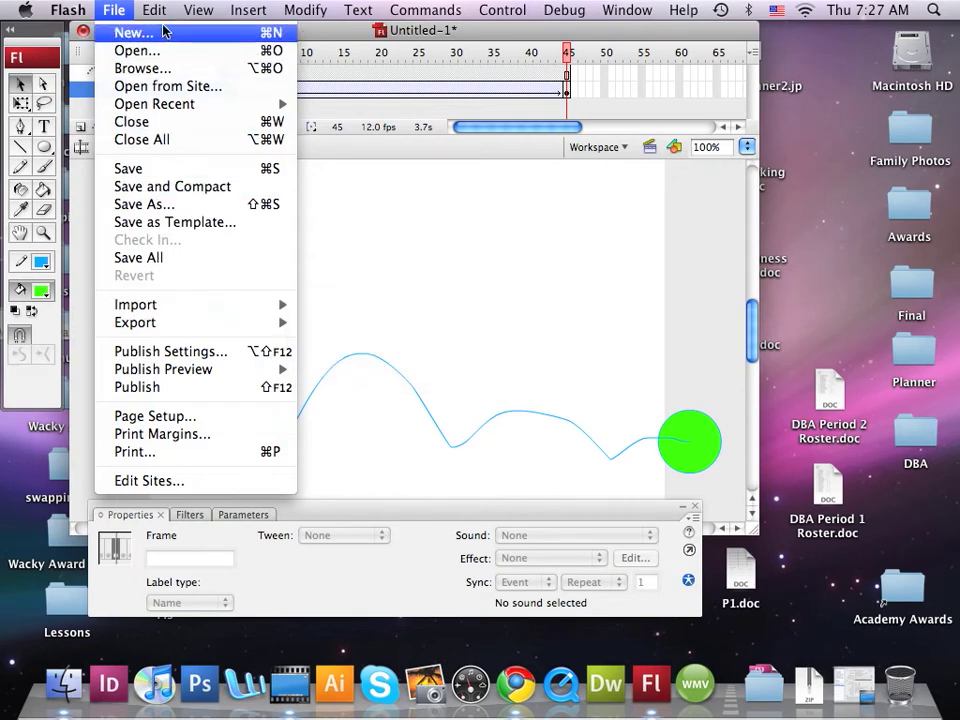
pyautogui.moveTo(154, 12)
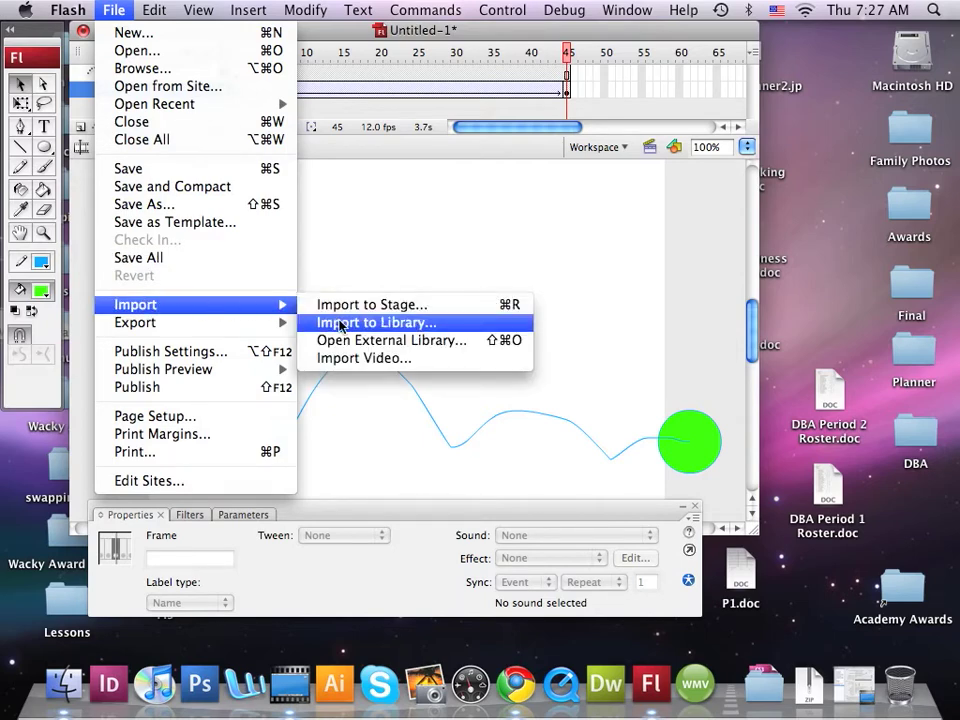
pyautogui.click(340, 324)
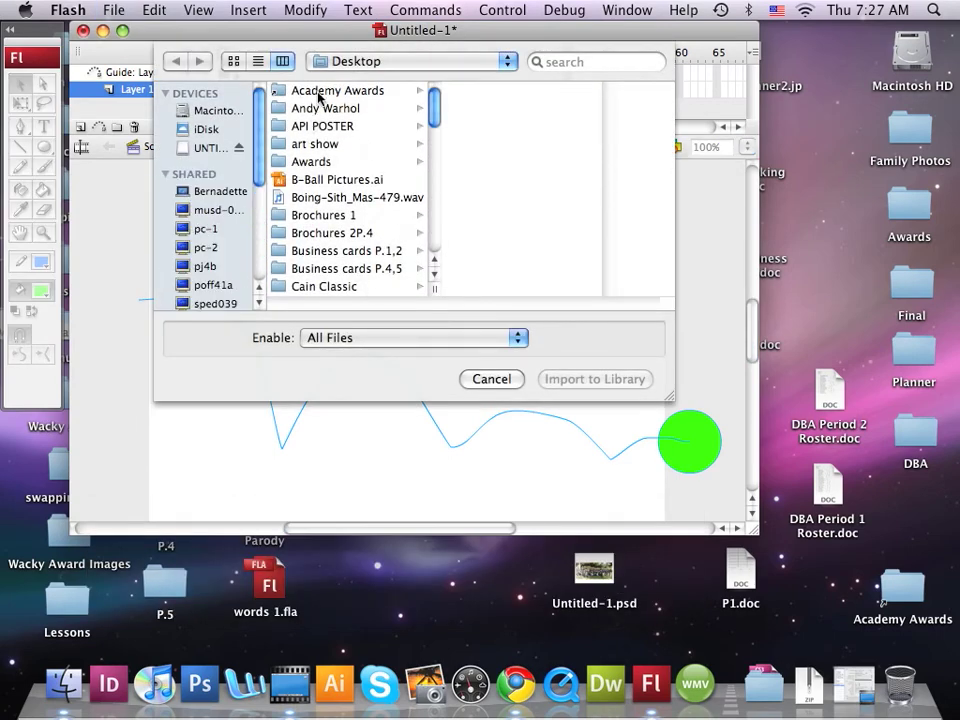
pyautogui.click(339, 198)
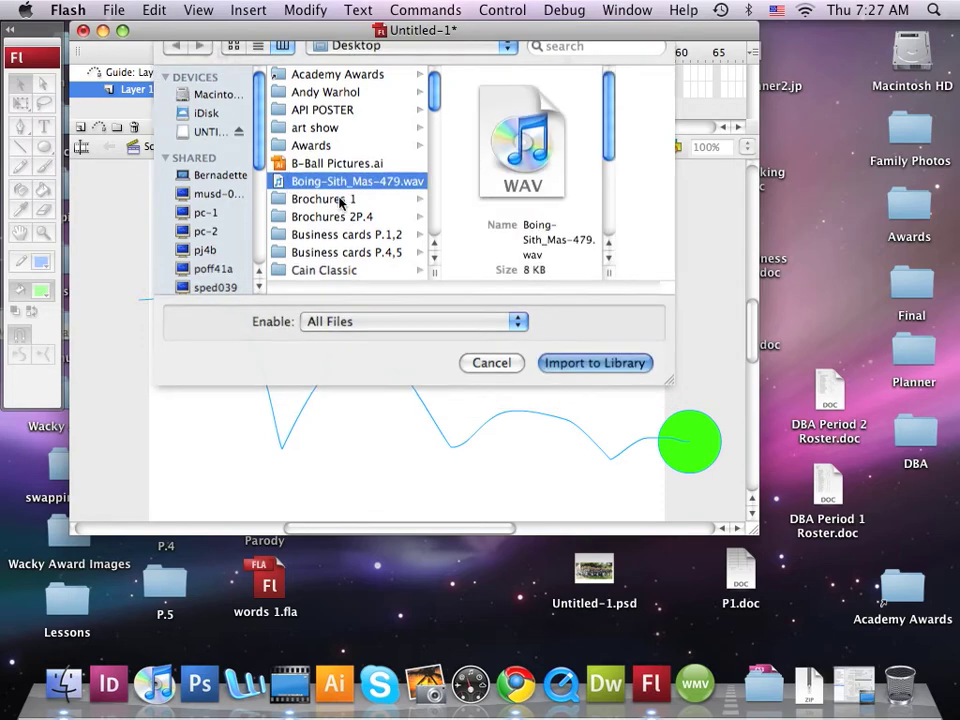
pyautogui.press('Return')
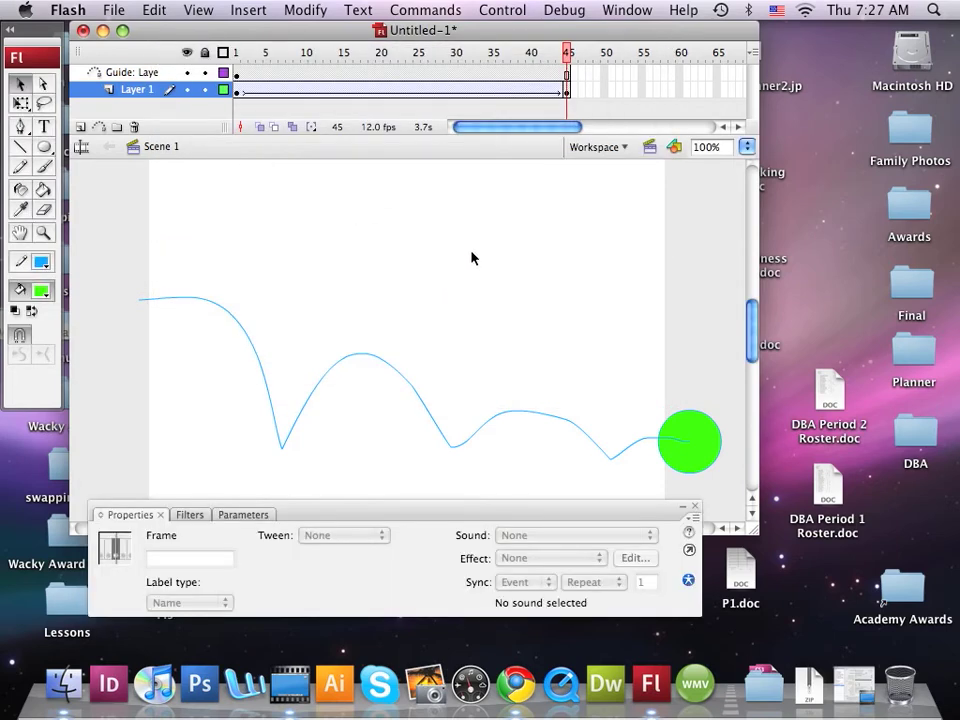
# - Show the document's library, and add a new layer above the guide layer in the timeline
pyautogui.click(627, 12)
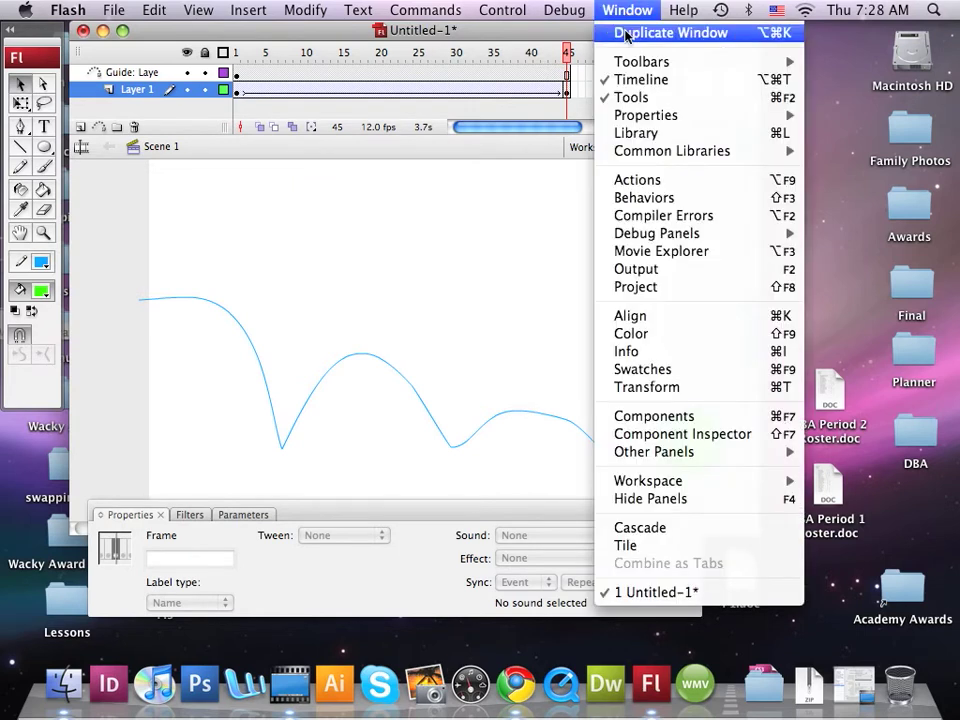
pyautogui.click(626, 134)
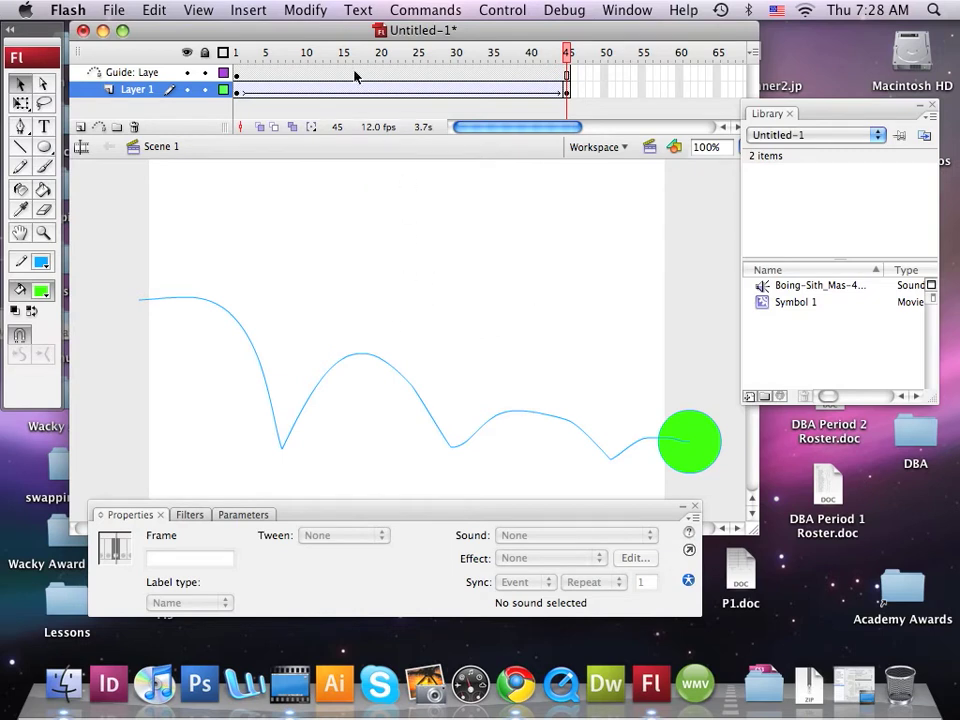
pyautogui.click(81, 128)
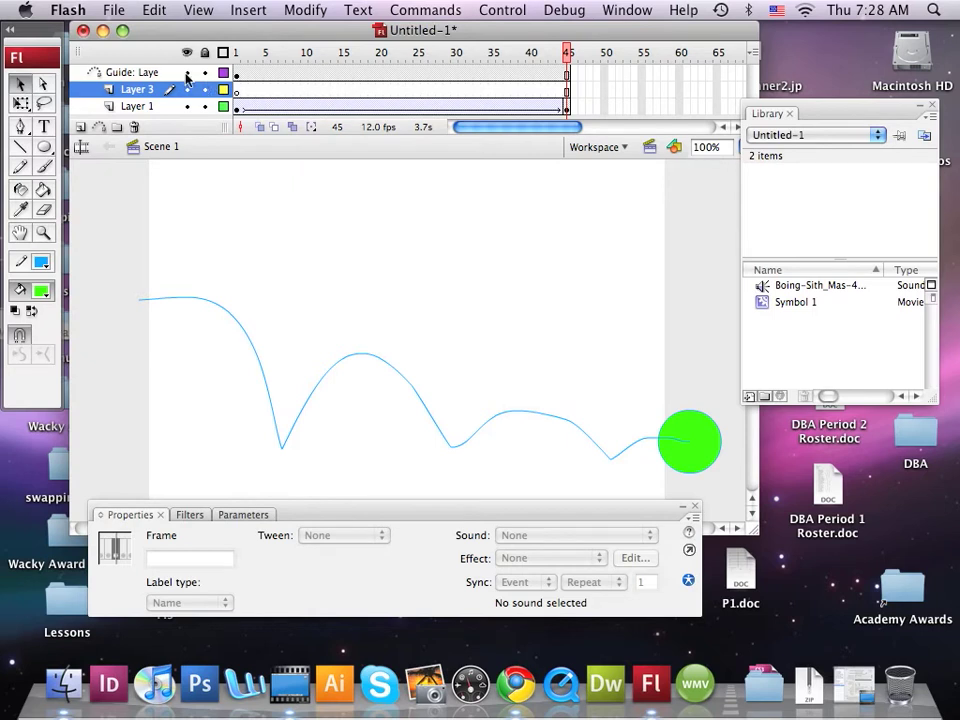
pyautogui.moveTo(137, 90)
pyautogui.mouseDown()
pyautogui.moveTo(108, 62)
pyautogui.moveTo(150, 75)
pyautogui.mouseUp()
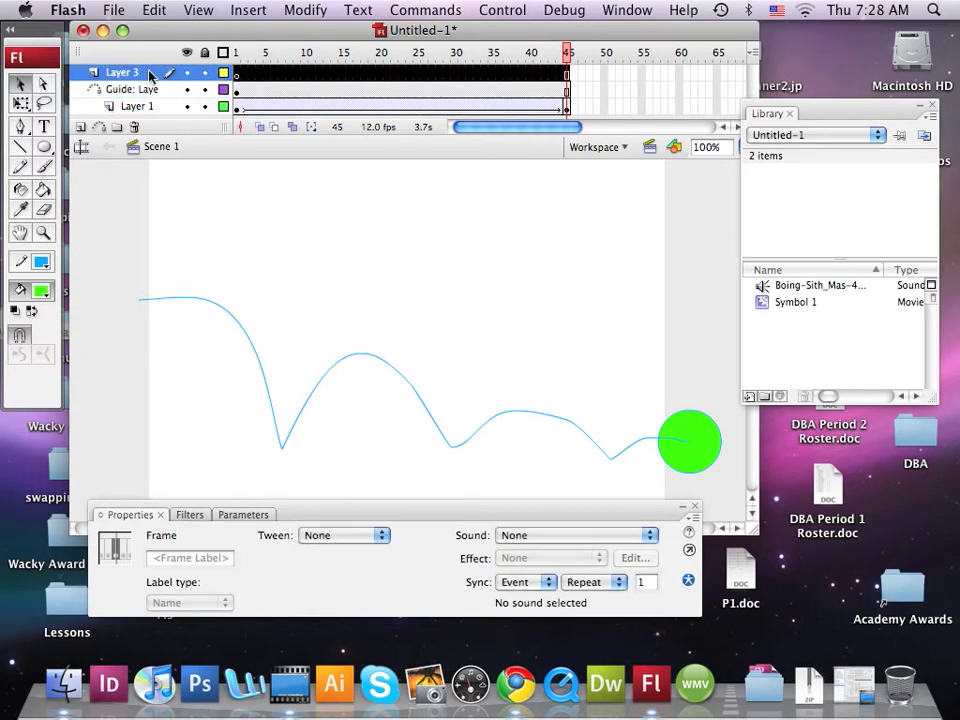
# - Place the boing sound from the library on Layer 3 and move its keyframe to frame 14, at the ball's first bounce
pyautogui.click(313, 74)
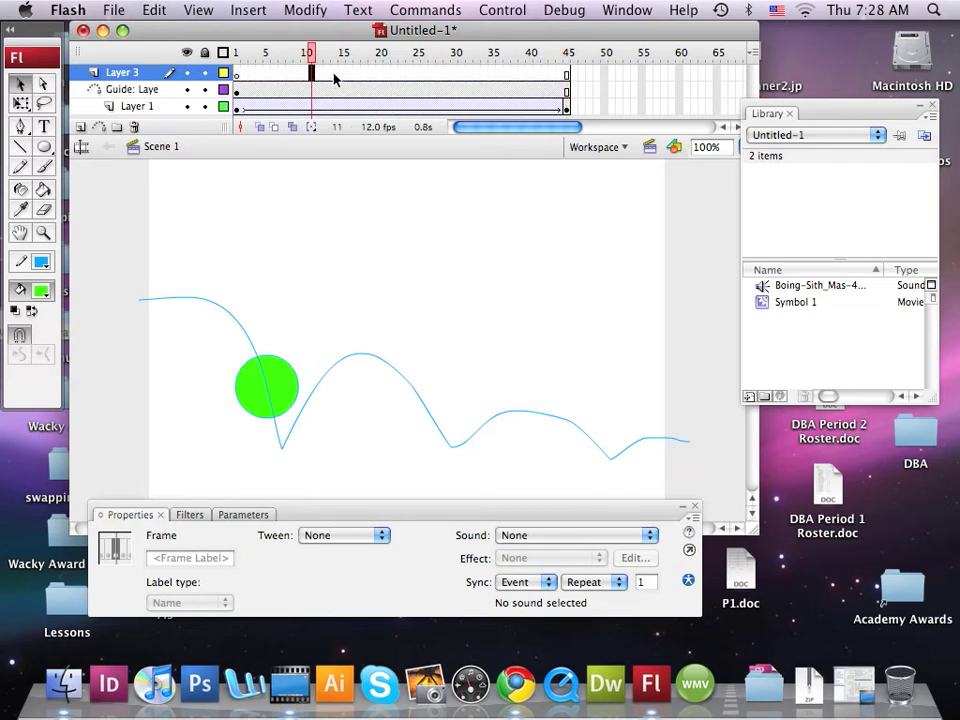
pyautogui.click(334, 74)
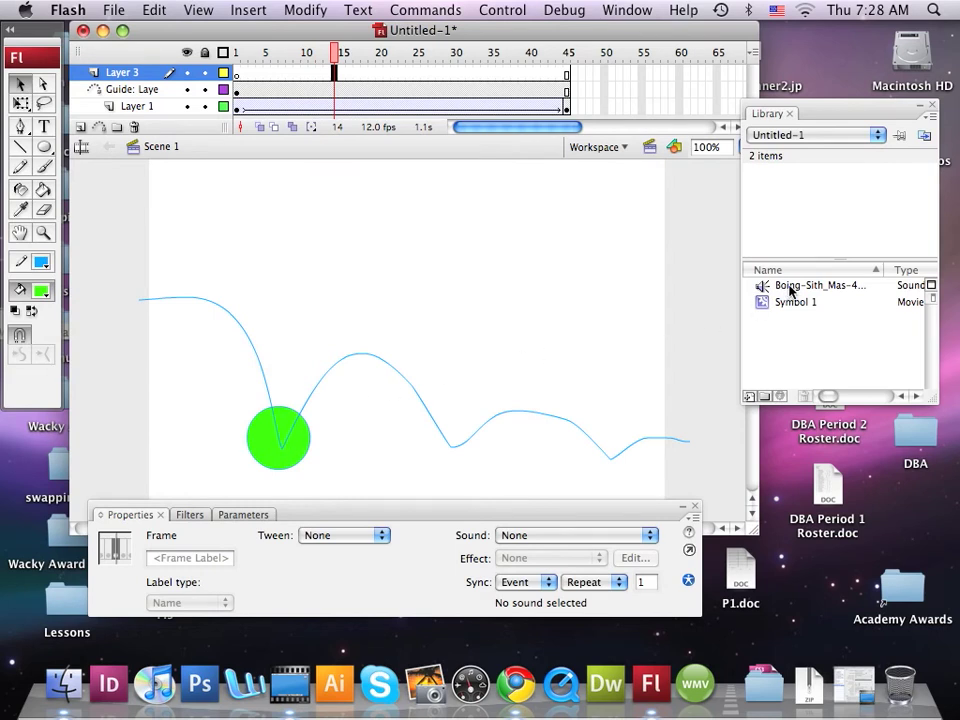
pyautogui.moveTo(790, 289); pyautogui.dragTo(411, 282)
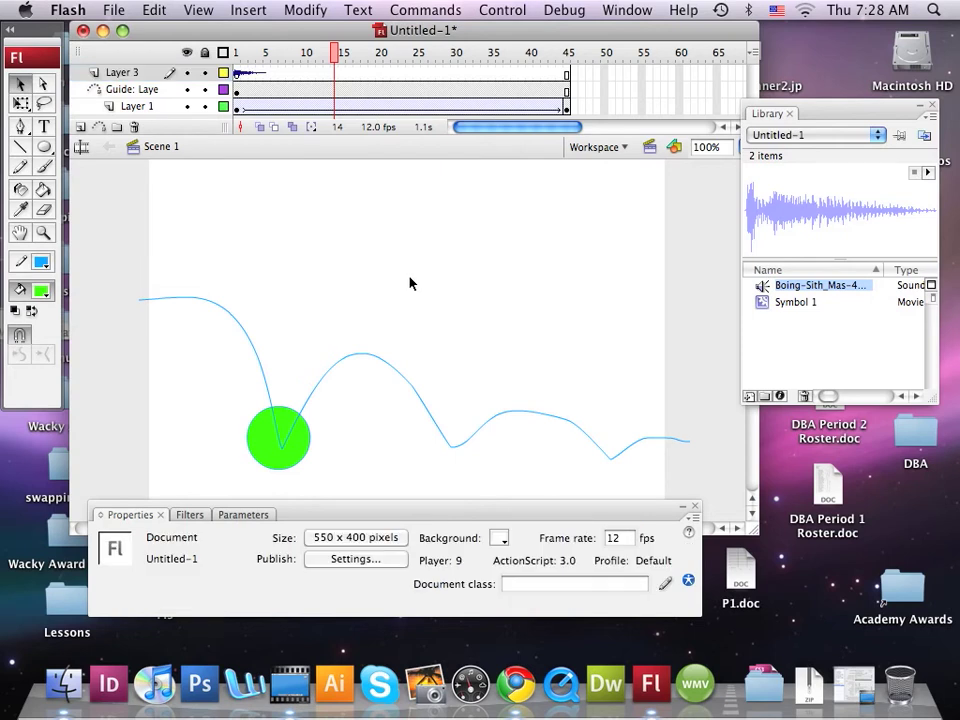
pyautogui.click(236, 75)
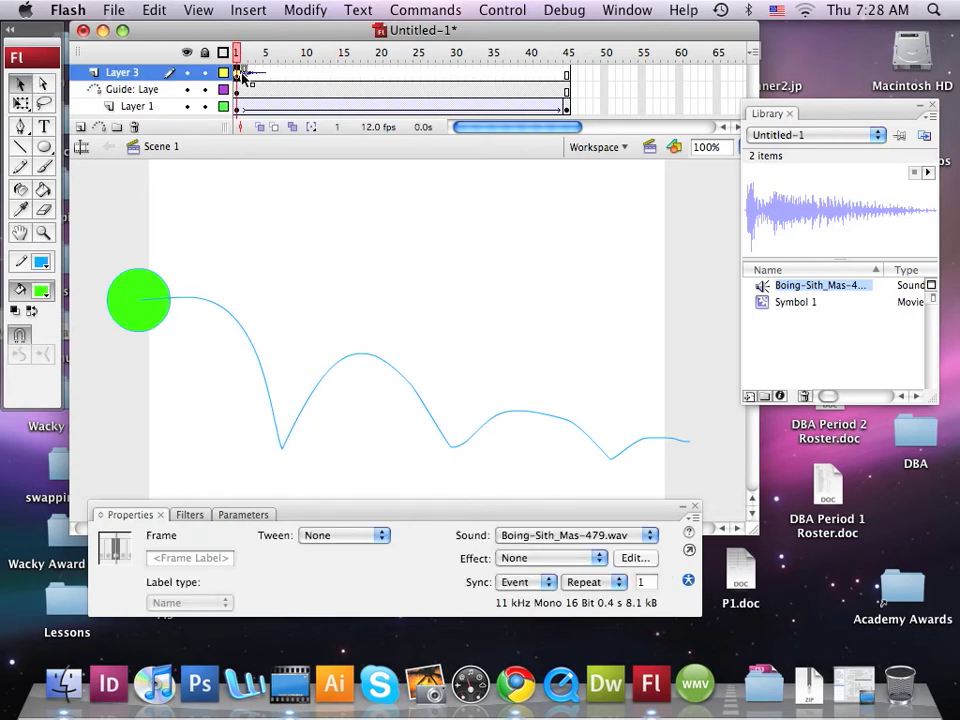
pyautogui.moveTo(259, 77); pyautogui.dragTo(328, 79)
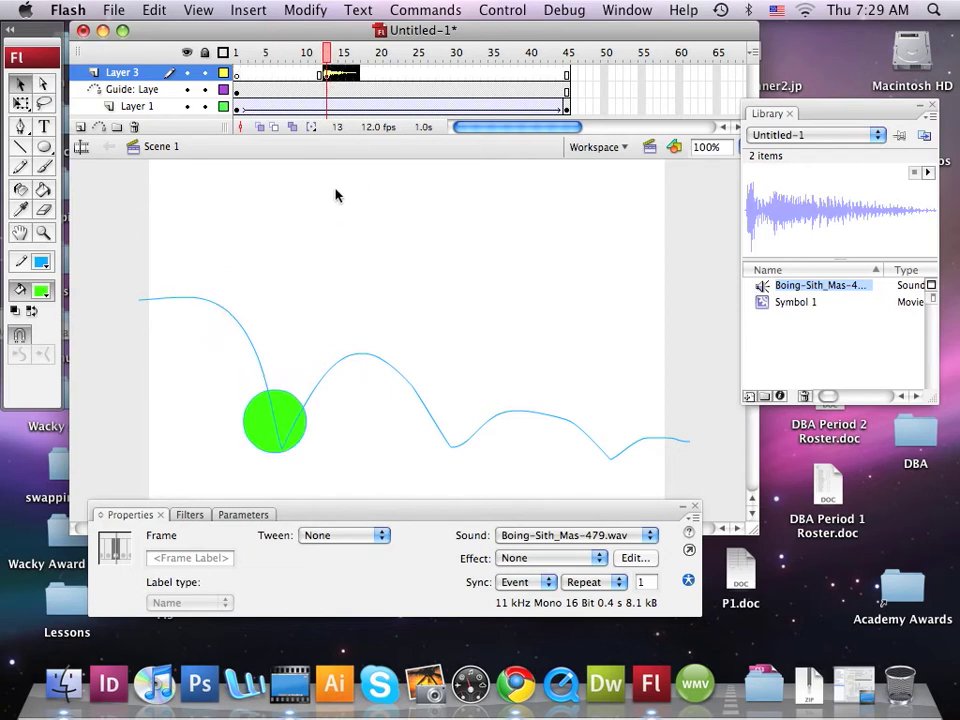
pyautogui.moveTo(335, 80); pyautogui.dragTo(341, 78)
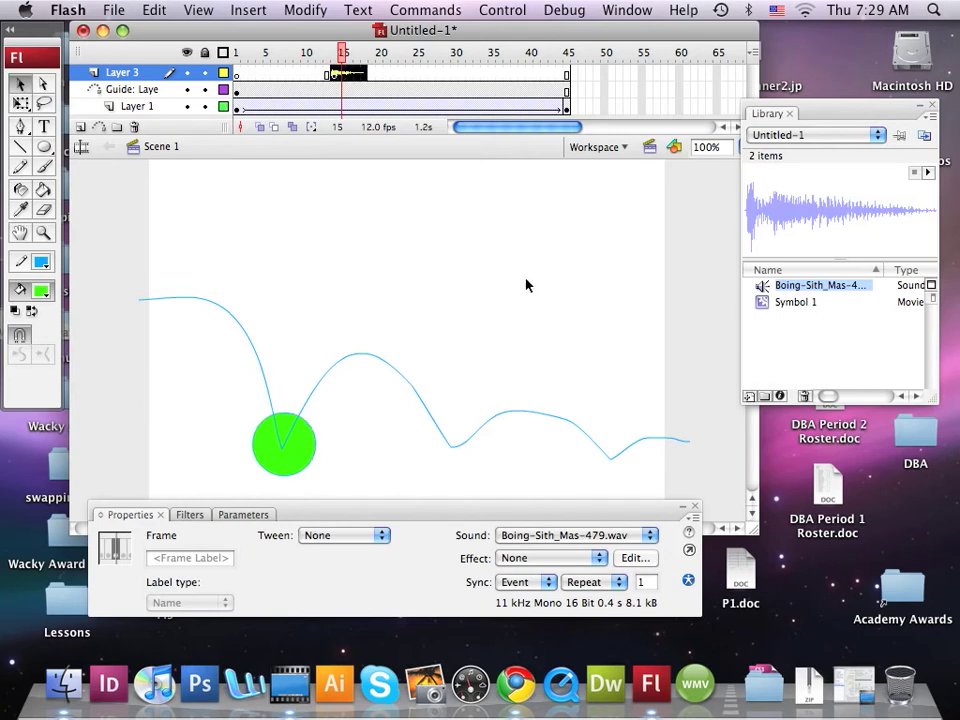
# - Rewind the animation and play it to check the sound's timing against the first bounce
pyautogui.click(519, 14)
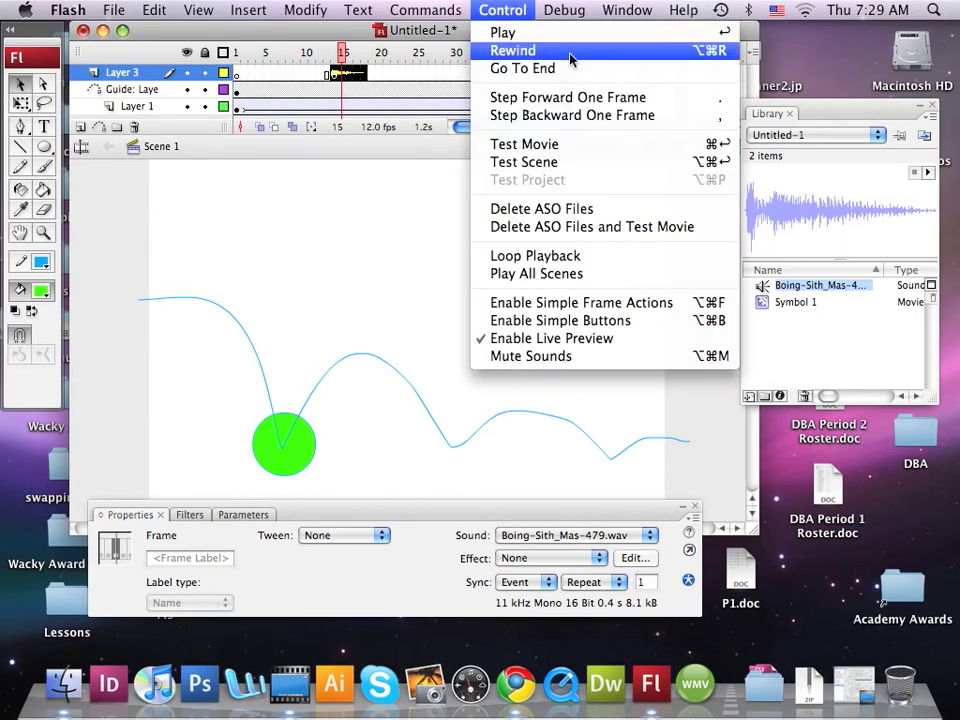
pyautogui.click(555, 60)
pyautogui.click(512, 11)
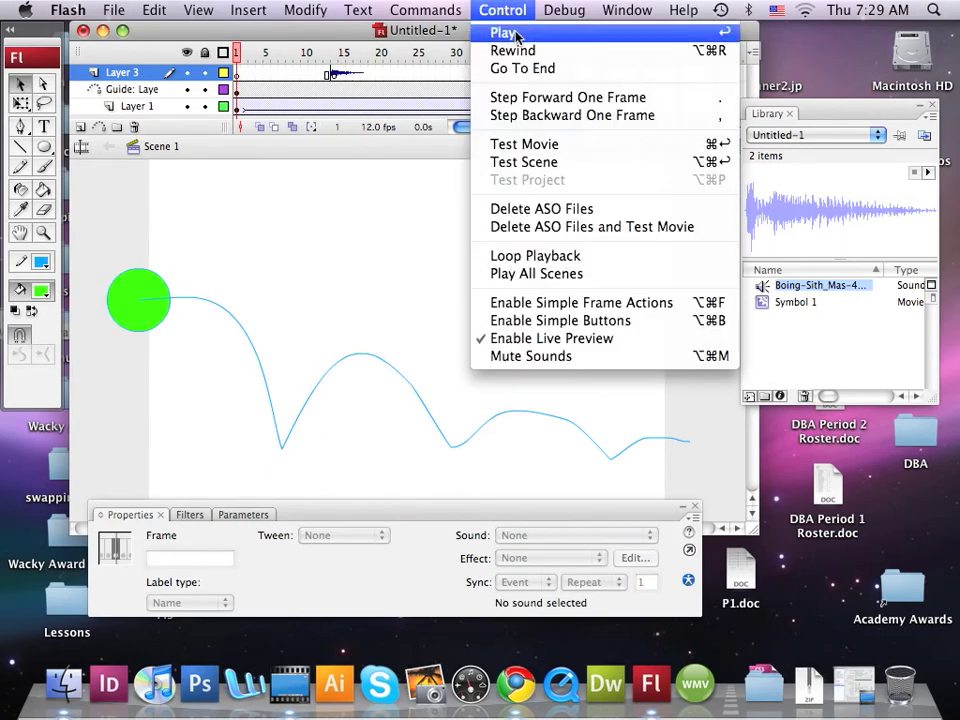
pyautogui.click(514, 32)
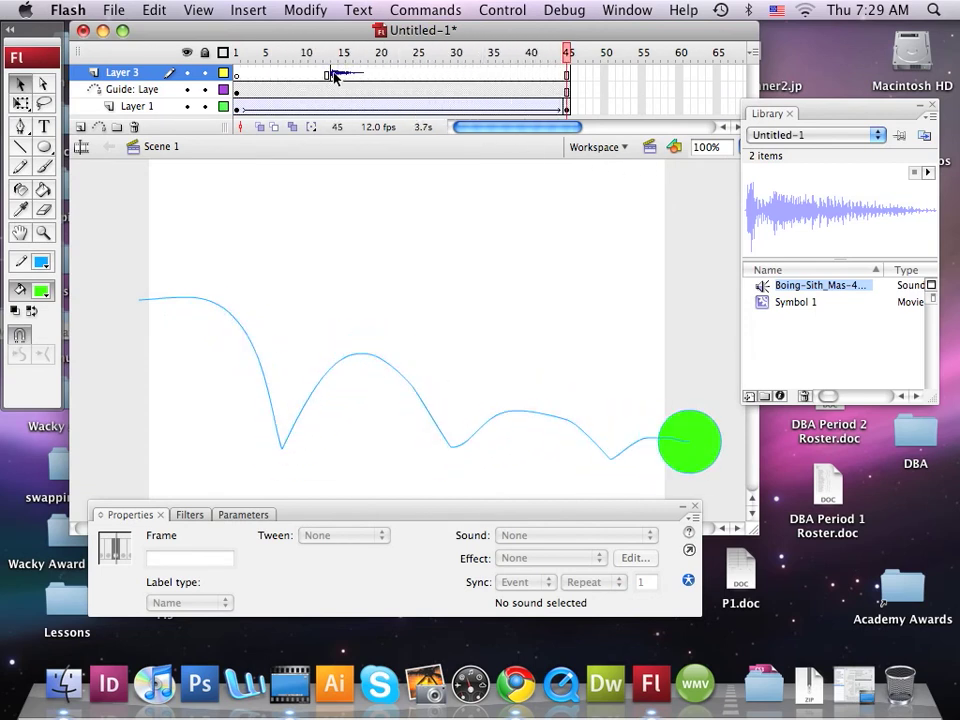
# - Move the boing sound on Layer 3 to frame 30, at the second bounce, and replay the animation from the start
pyautogui.moveTo(335, 77); pyautogui.dragTo(455, 87)
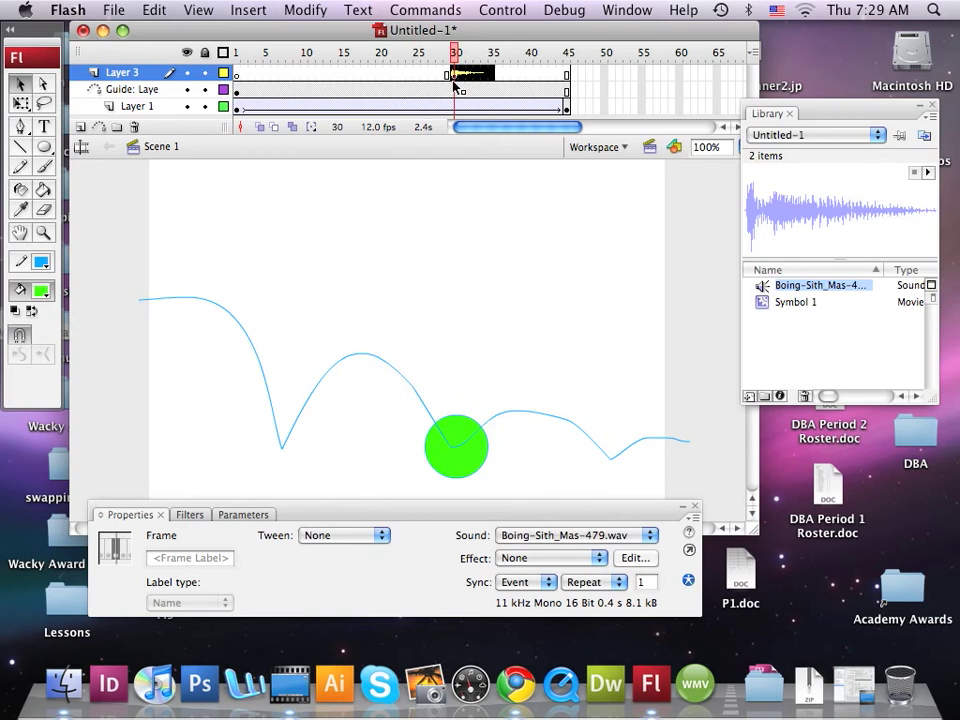
pyautogui.click(500, 10)
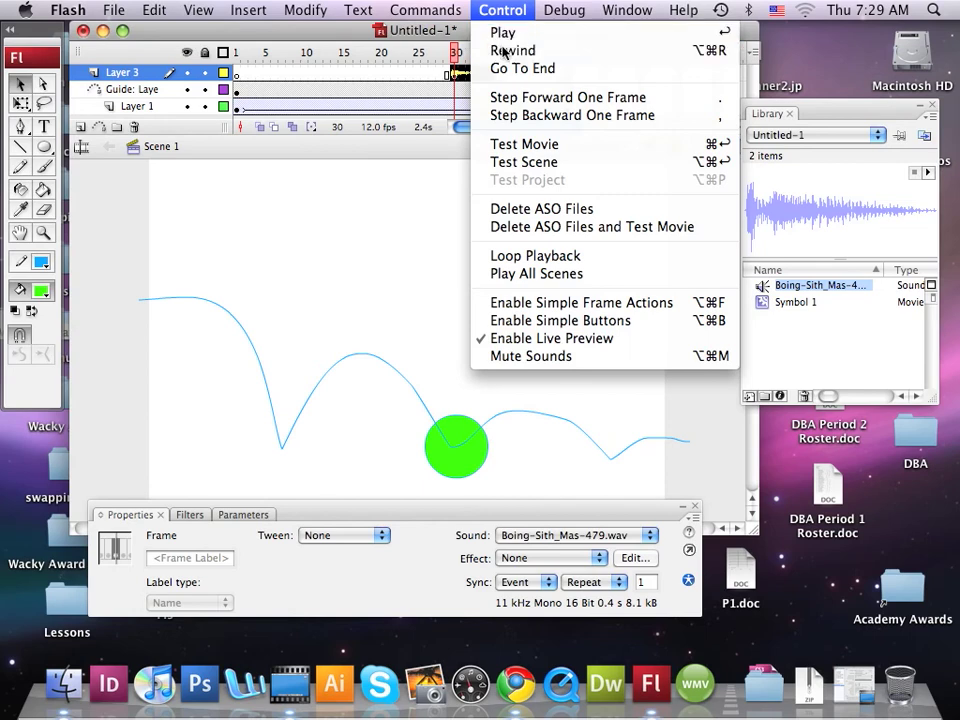
pyautogui.click(509, 50)
pyautogui.click(503, 10)
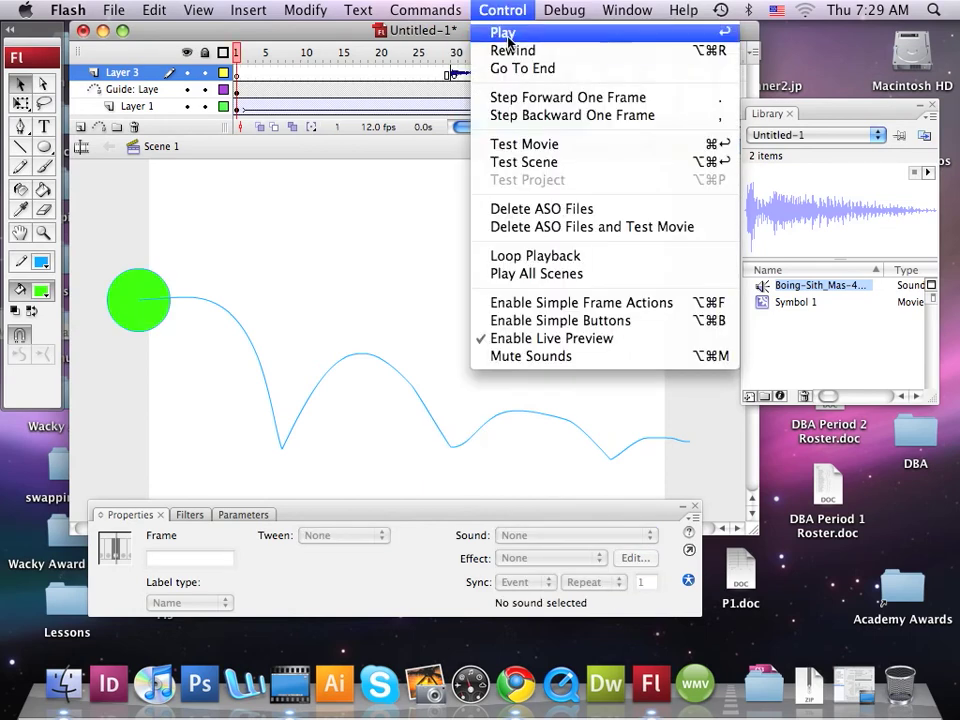
pyautogui.click(510, 33)
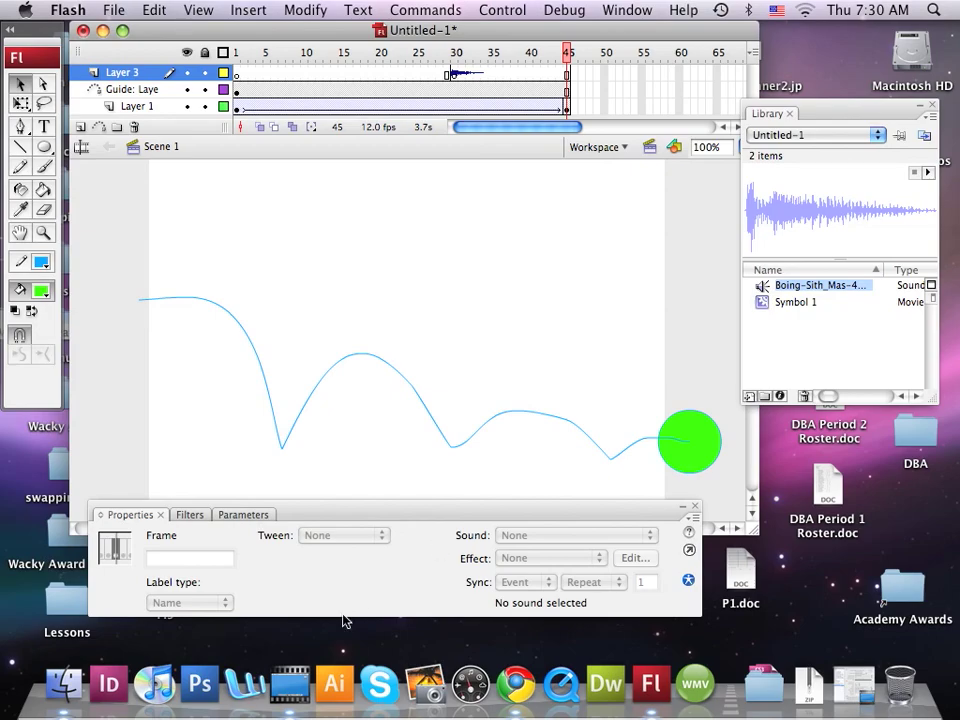
pyautogui.click(290, 683)
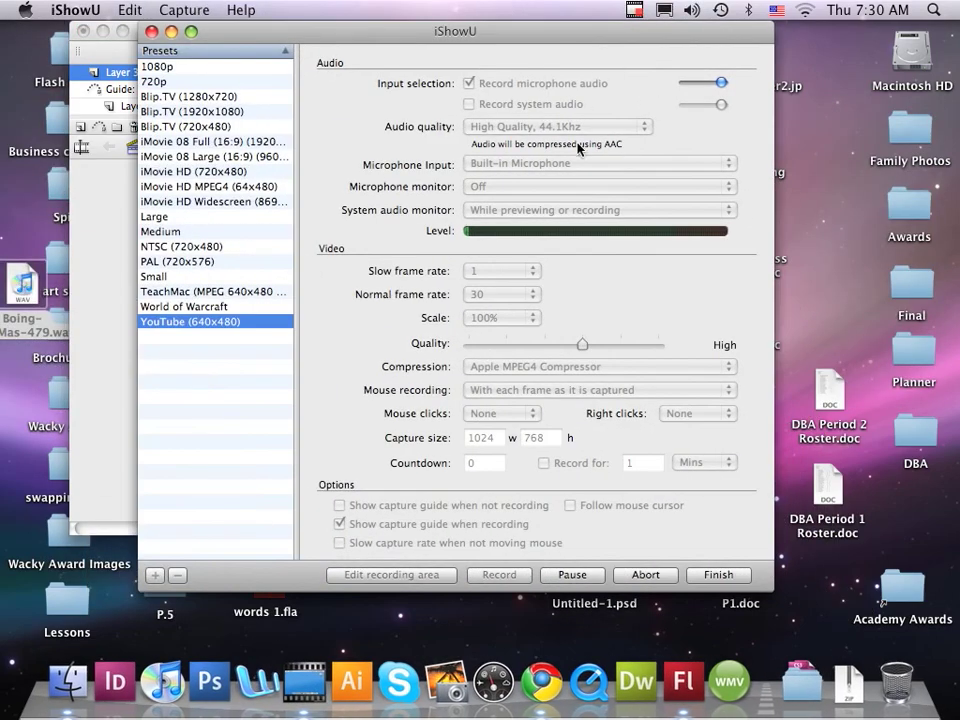